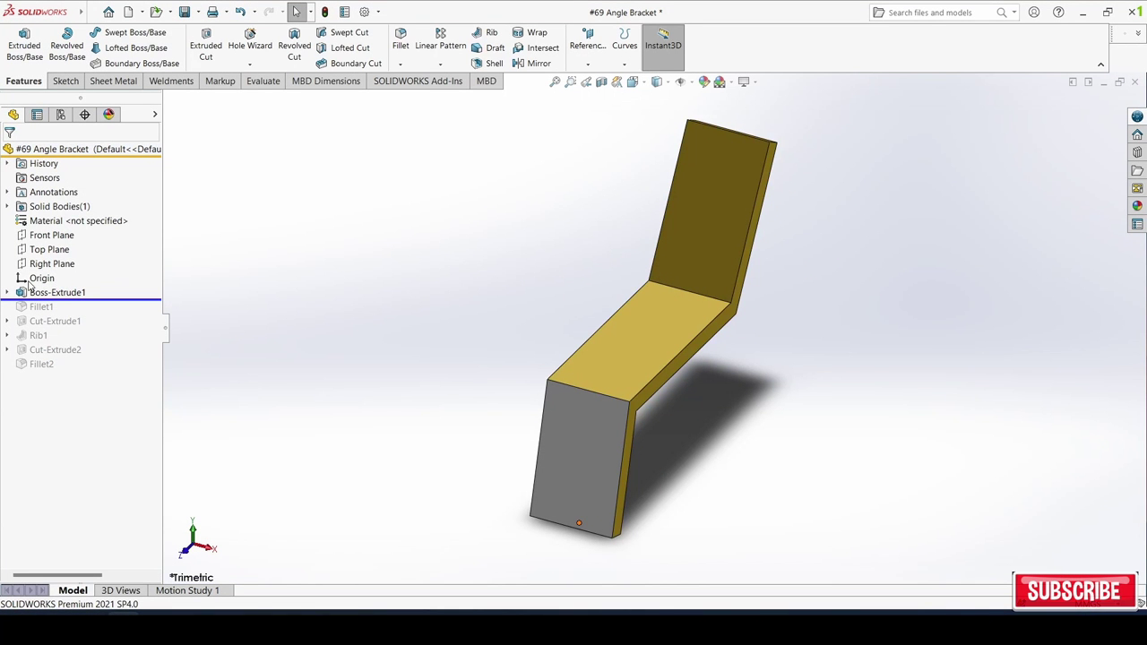
Step: Select Boss-Extrude1, the base bent extrusion, in the rolled-back FeatureManager tree
click(36, 294)
Step: Open Sketch1 and move the 10.00 thickness dimension up and to the right
click(67, 255)
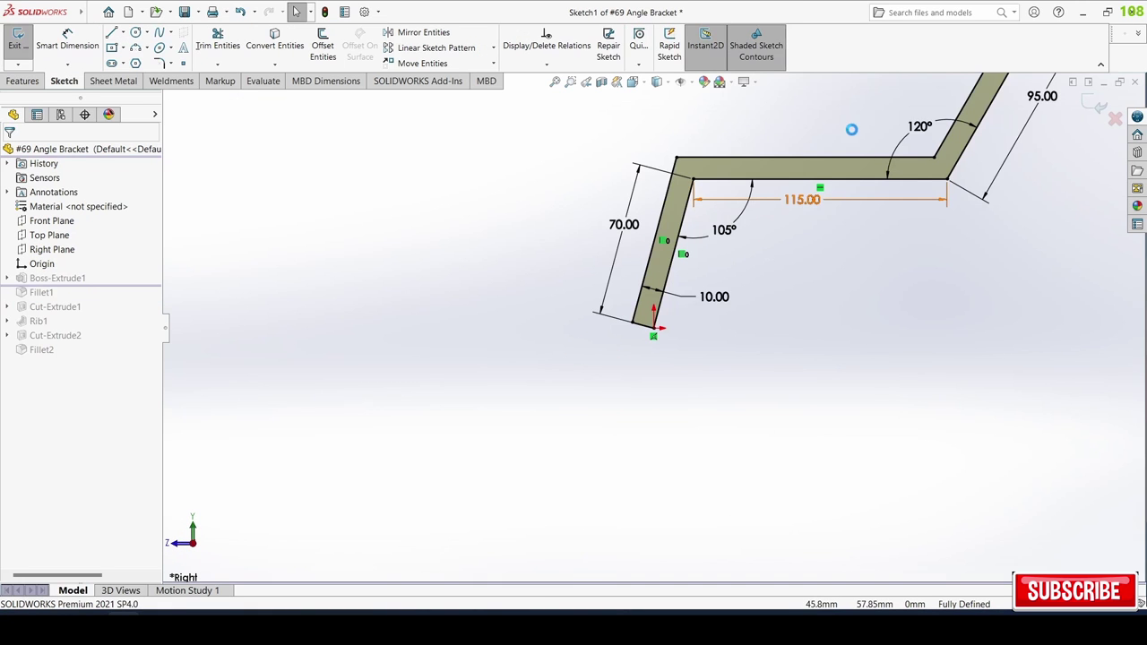
scroll(853, 134, down, 2)
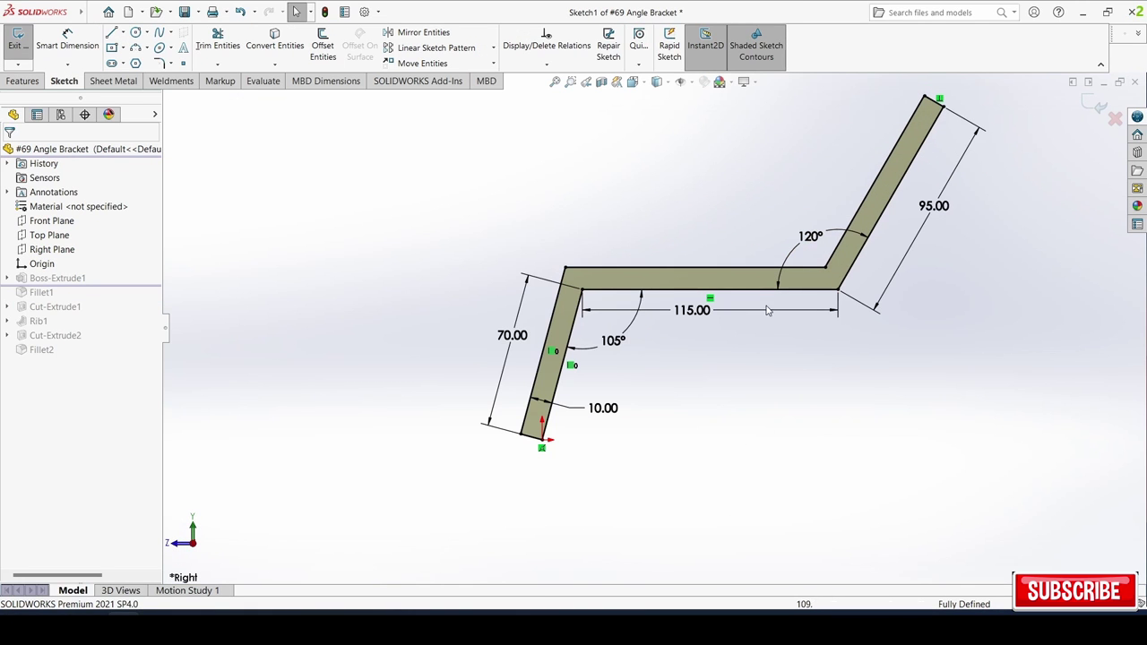
drag(602, 411, 616, 399)
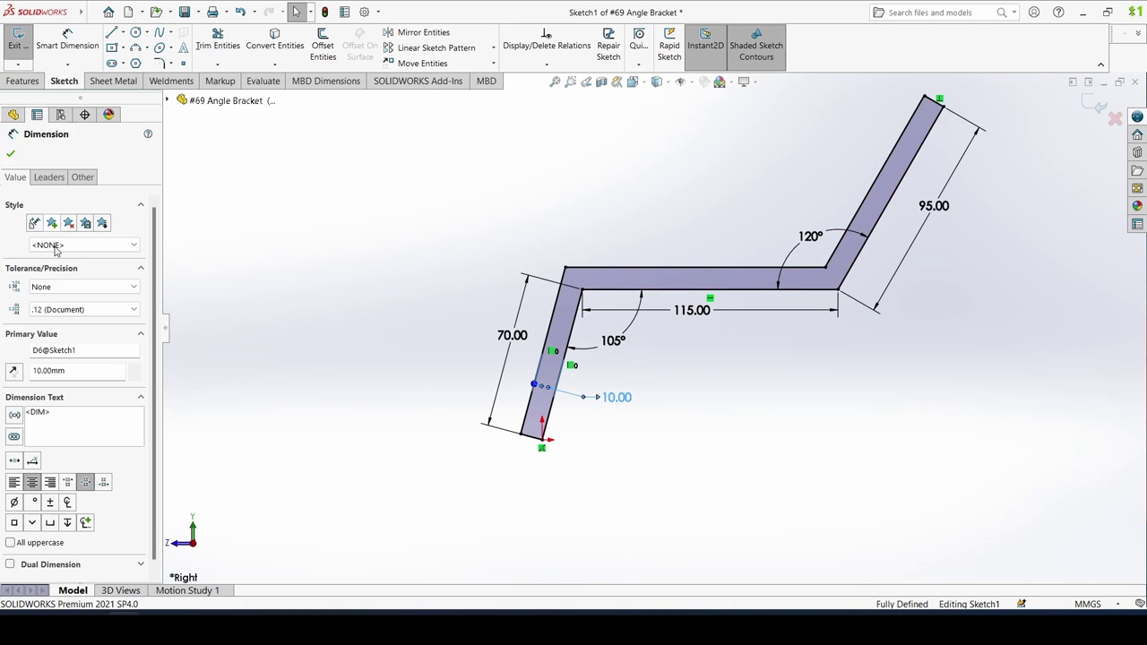
click(10, 156)
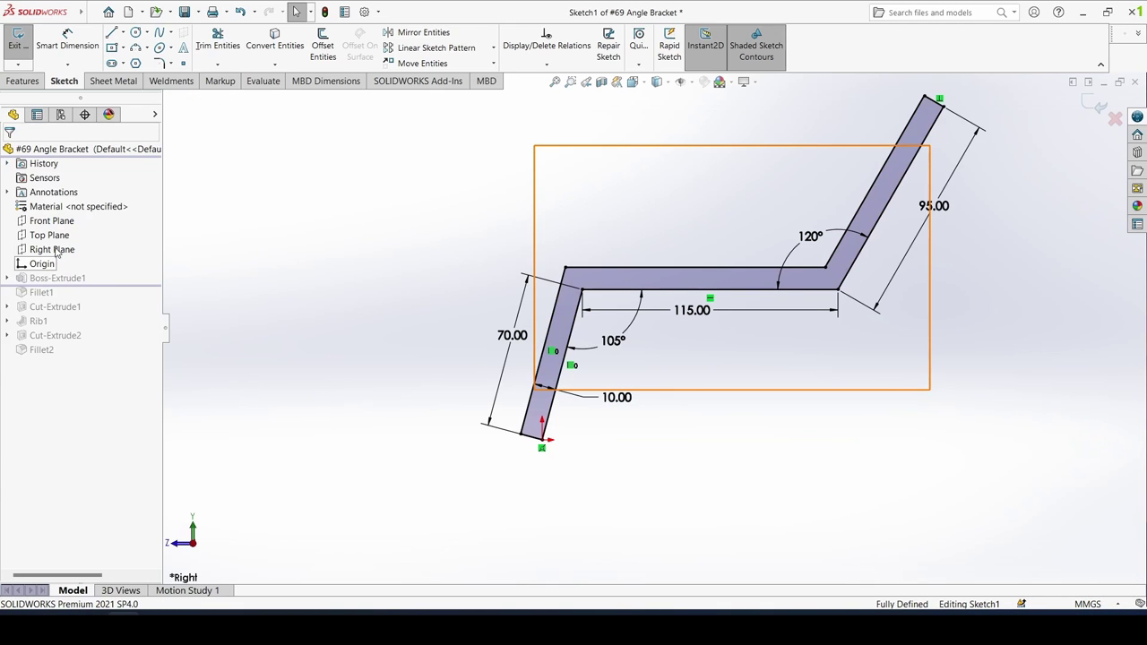
Step: Check the Right Plane, shift the 115.00 dimension slightly lower, and exit Sketch1
click(58, 251)
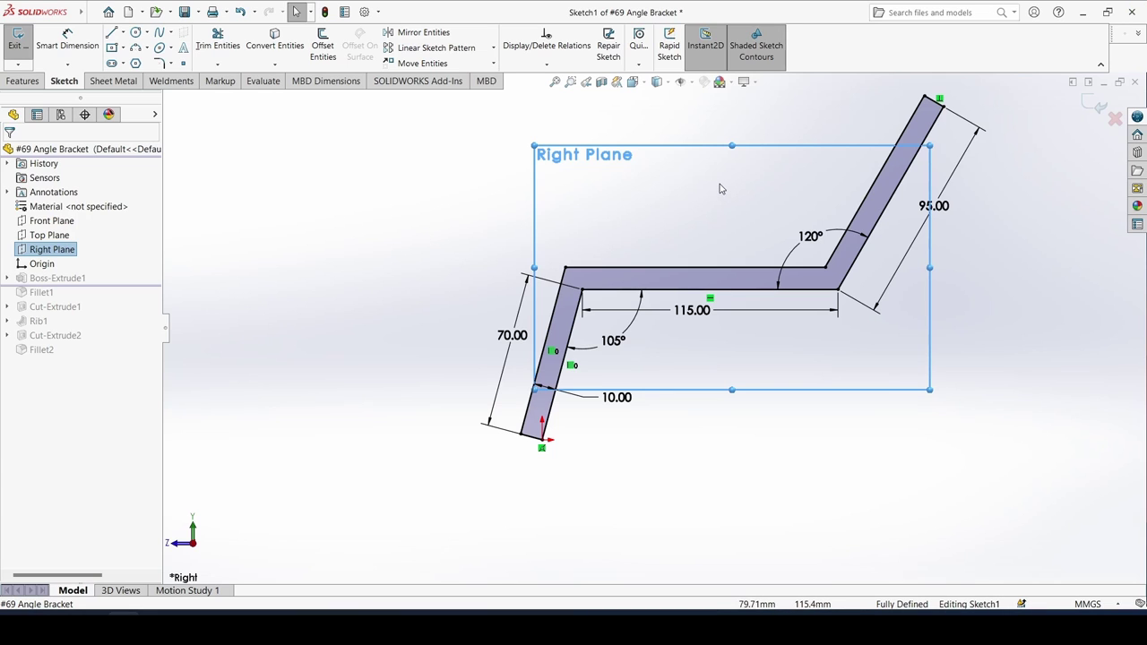
scroll(729, 191, down, 1)
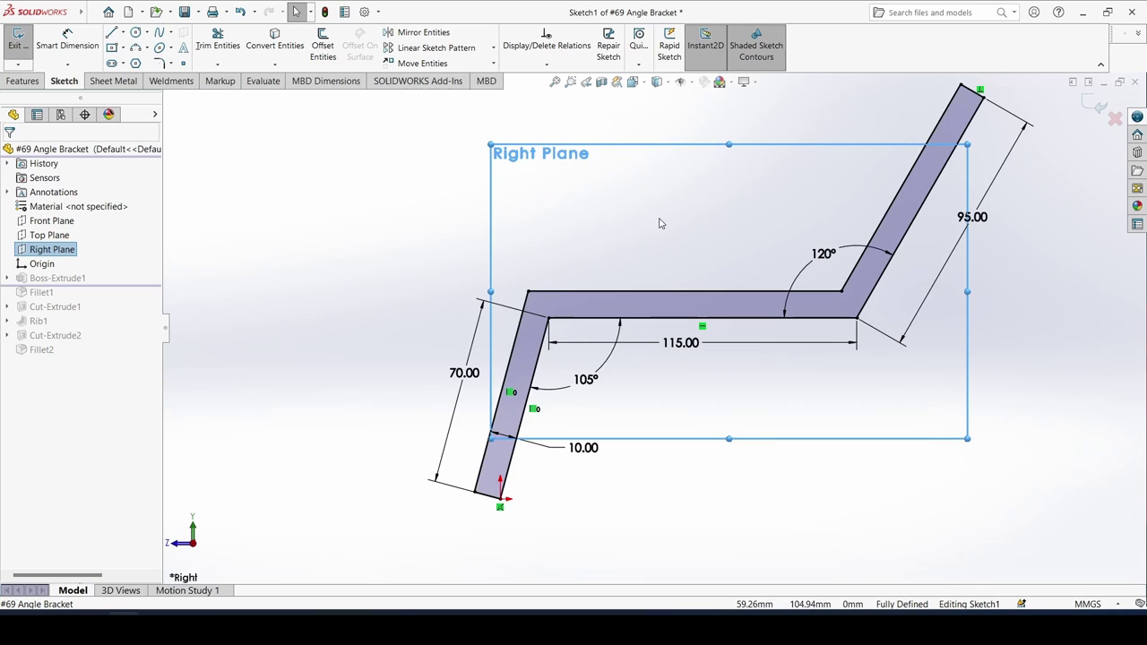
scroll(660, 220, up, 1)
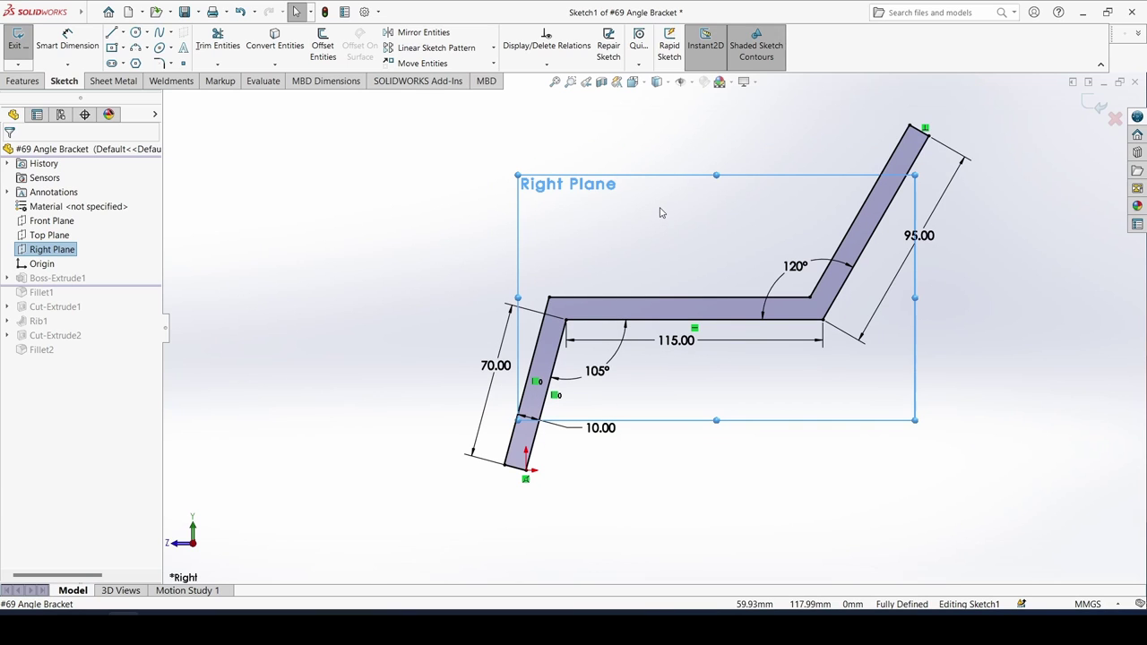
scroll(668, 233, up, 1)
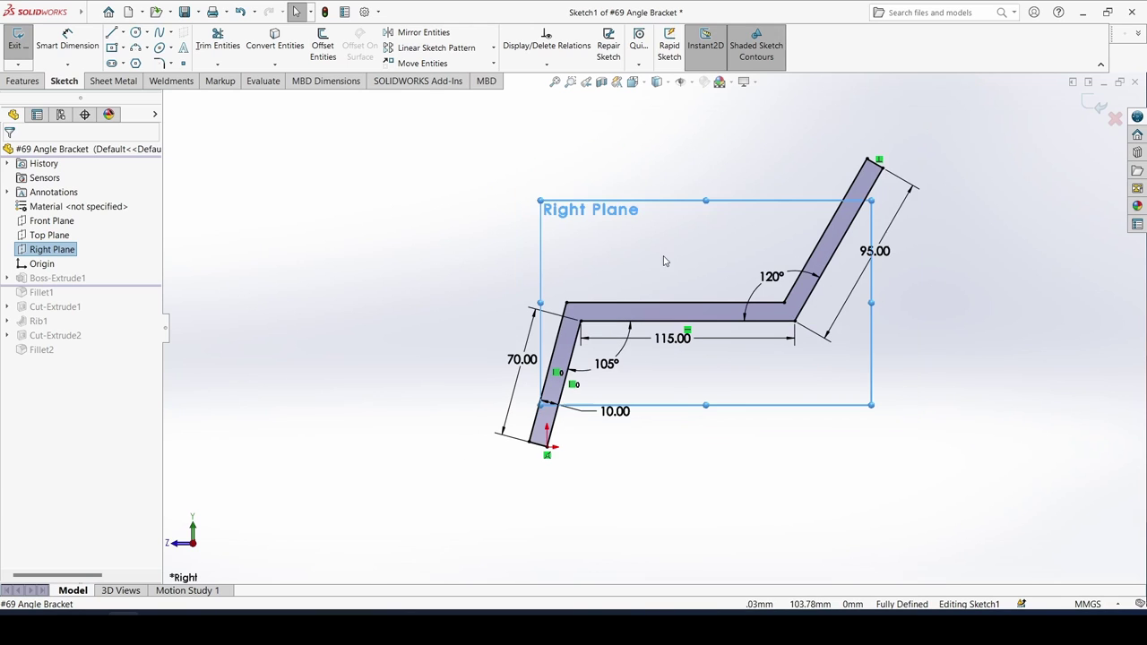
scroll(696, 300, down, 1)
drag(674, 357, 681, 360)
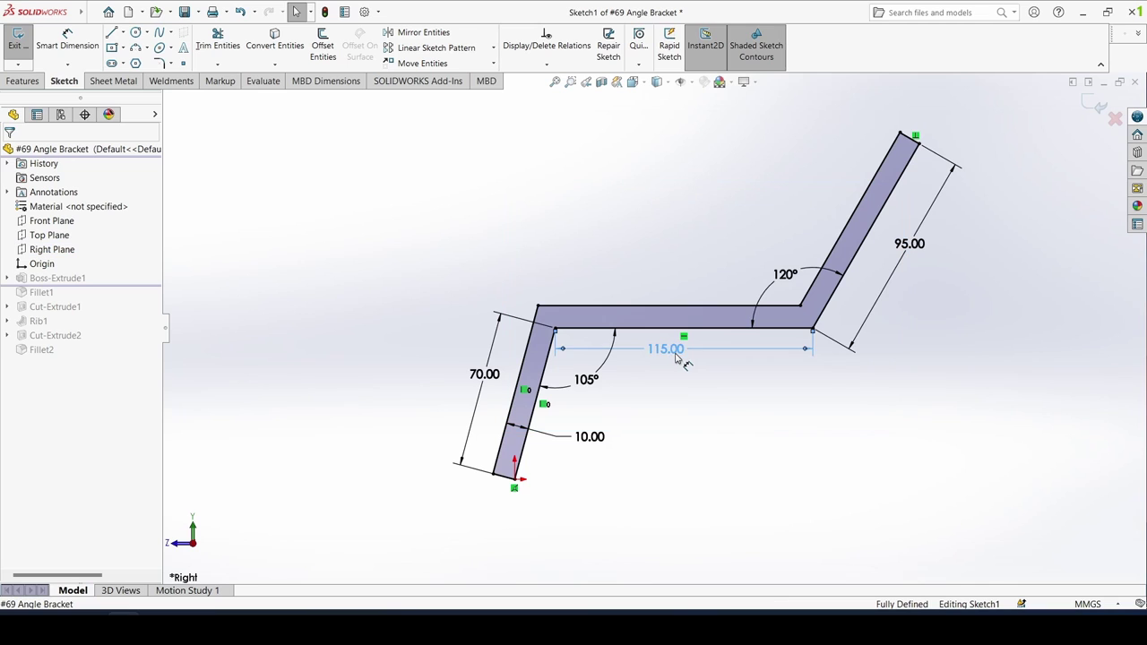
click(782, 281)
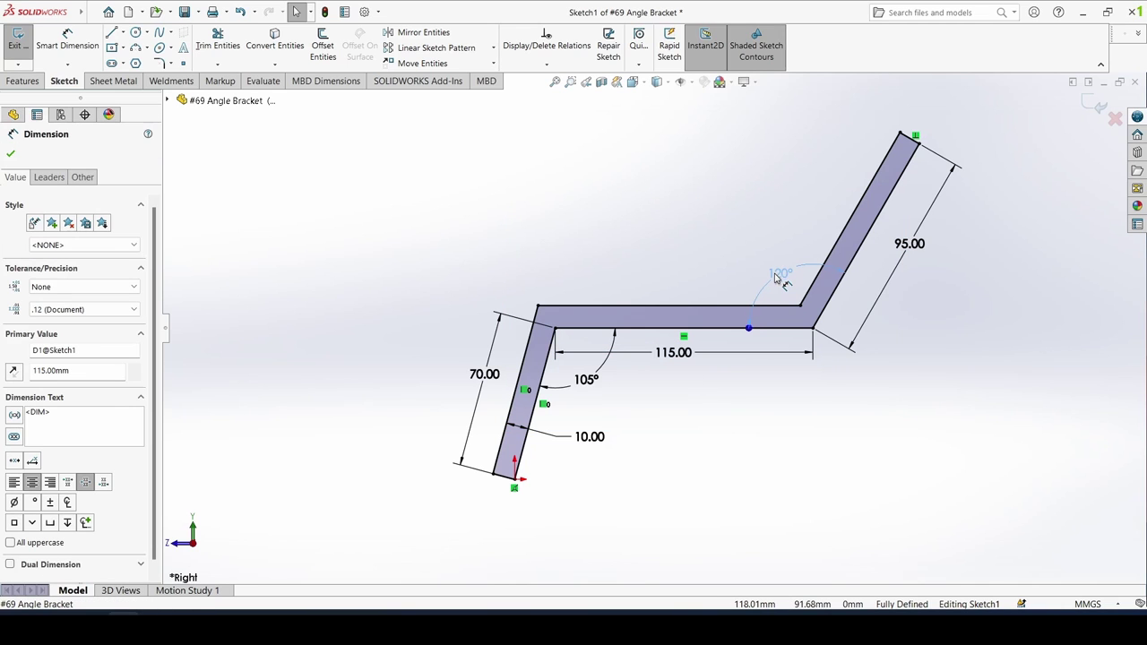
click(1086, 108)
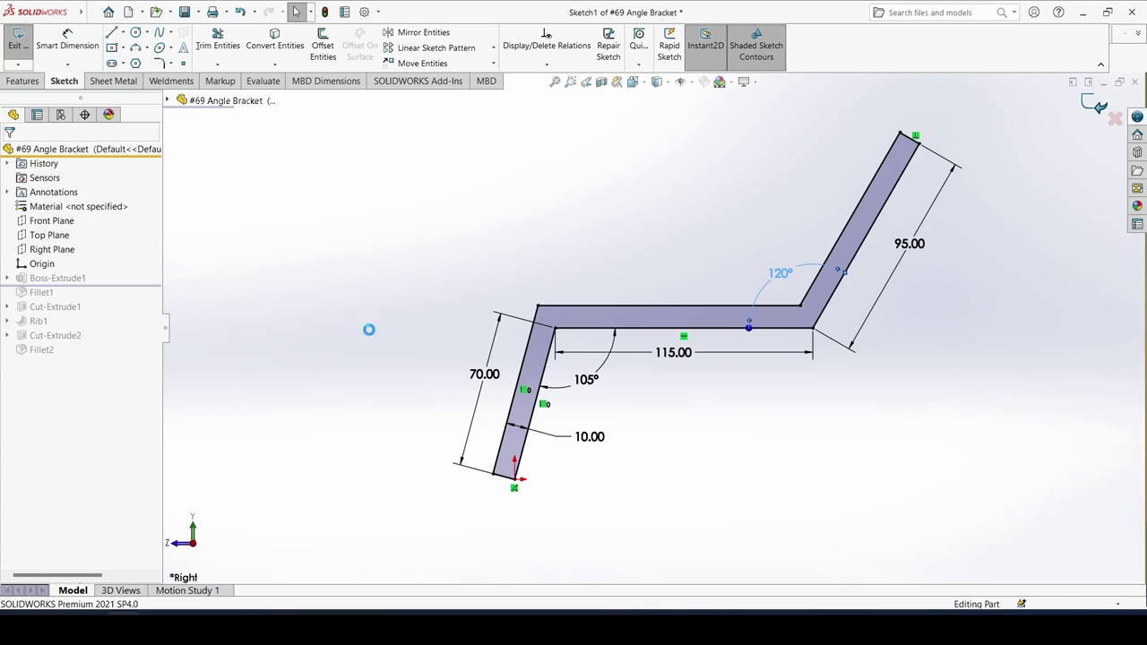
Step: Confirm Boss-Extrude1 as a 50.00 mm Mid Plane extrusion of the bent profile
click(57, 292)
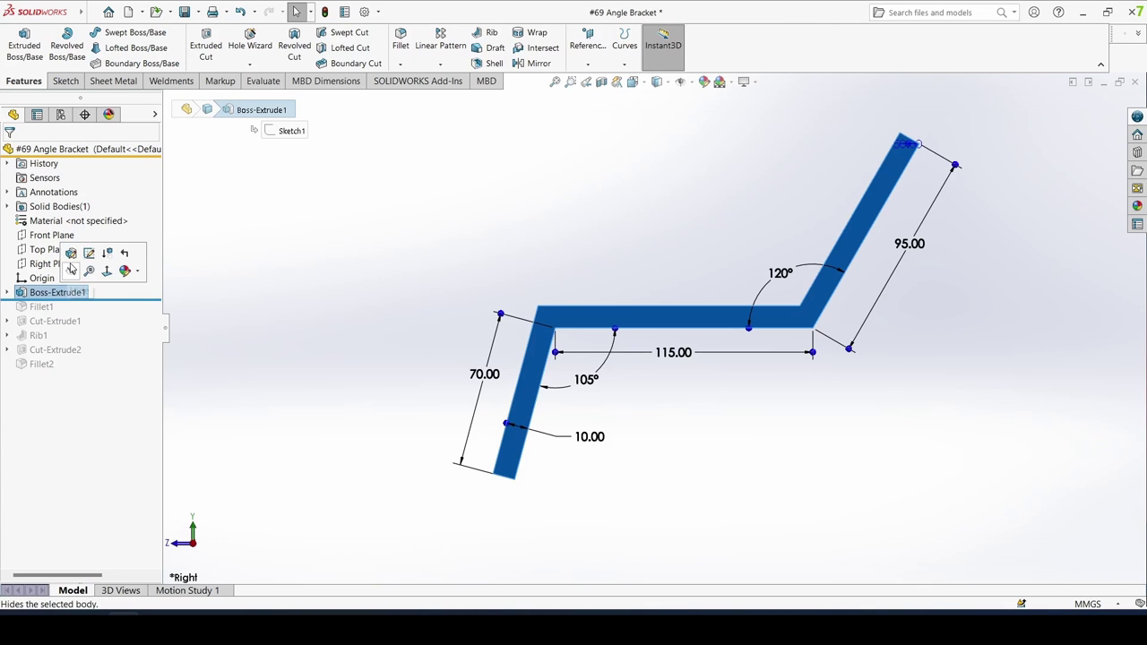
click(71, 255)
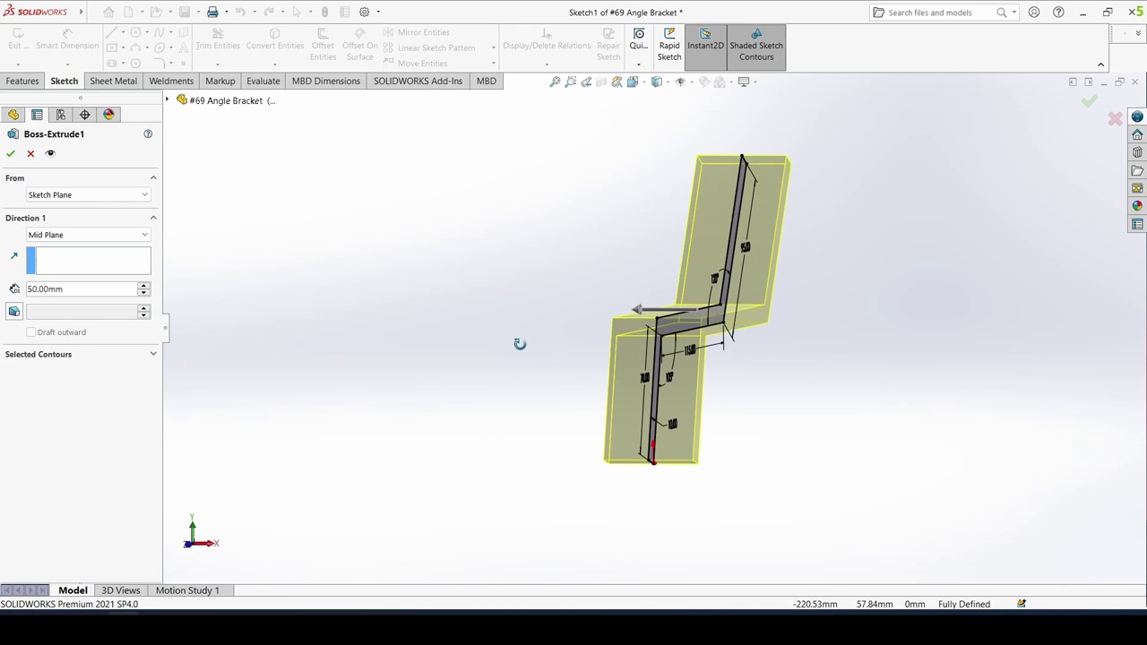
click(75, 289)
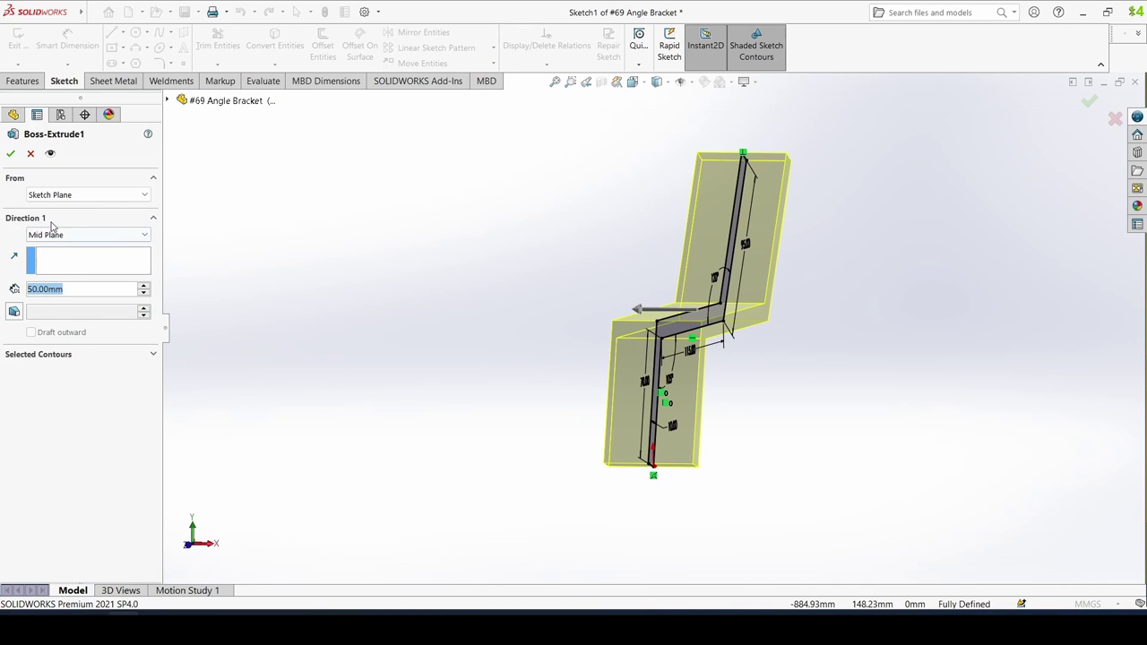
click(8, 155)
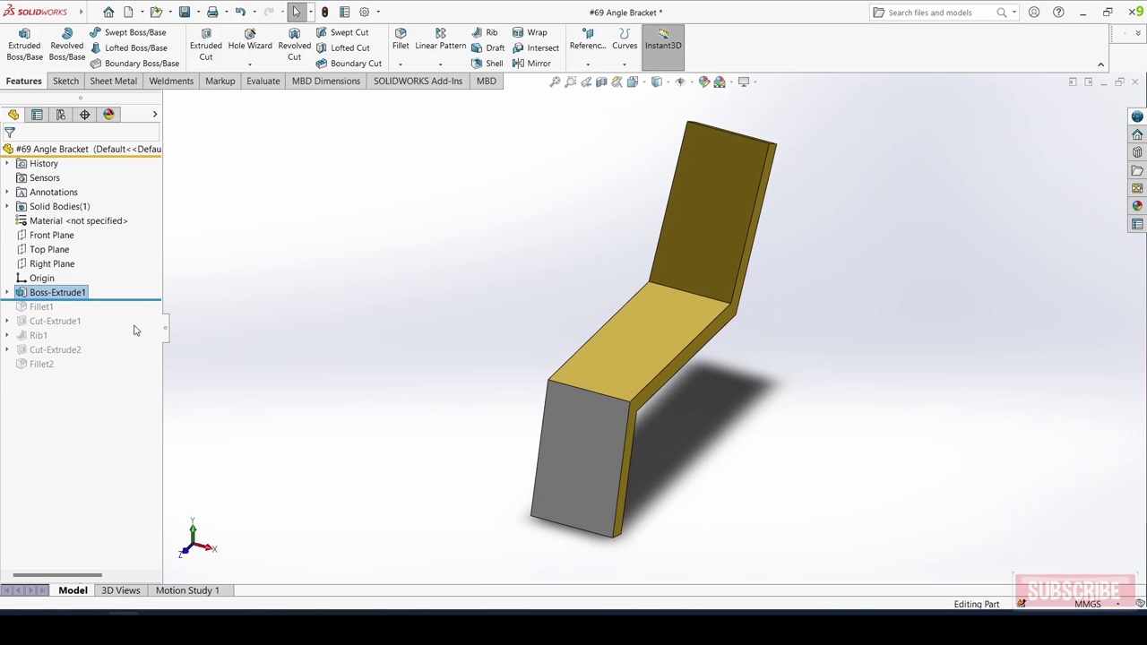
Step: Roll forward to Fillet1 and confirm its 25 mm radius on the four end edges
mouse_move(23, 299)
mouse_down()
mouse_move(22, 313)
mouse_move(42, 311)
mouse_up()
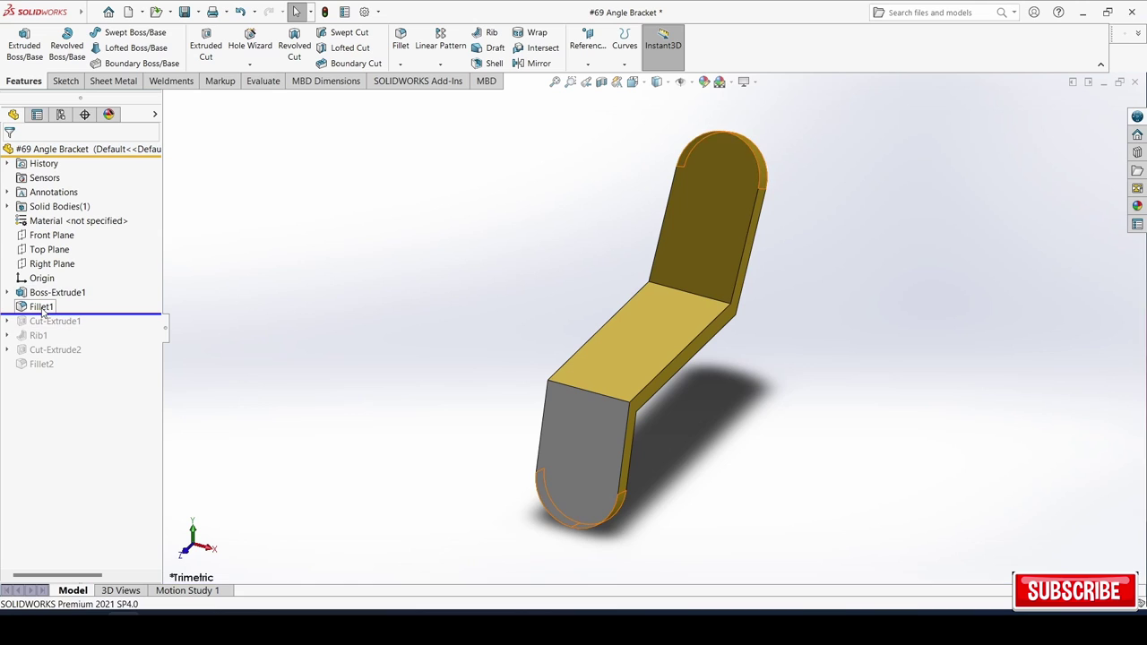
click(42, 308)
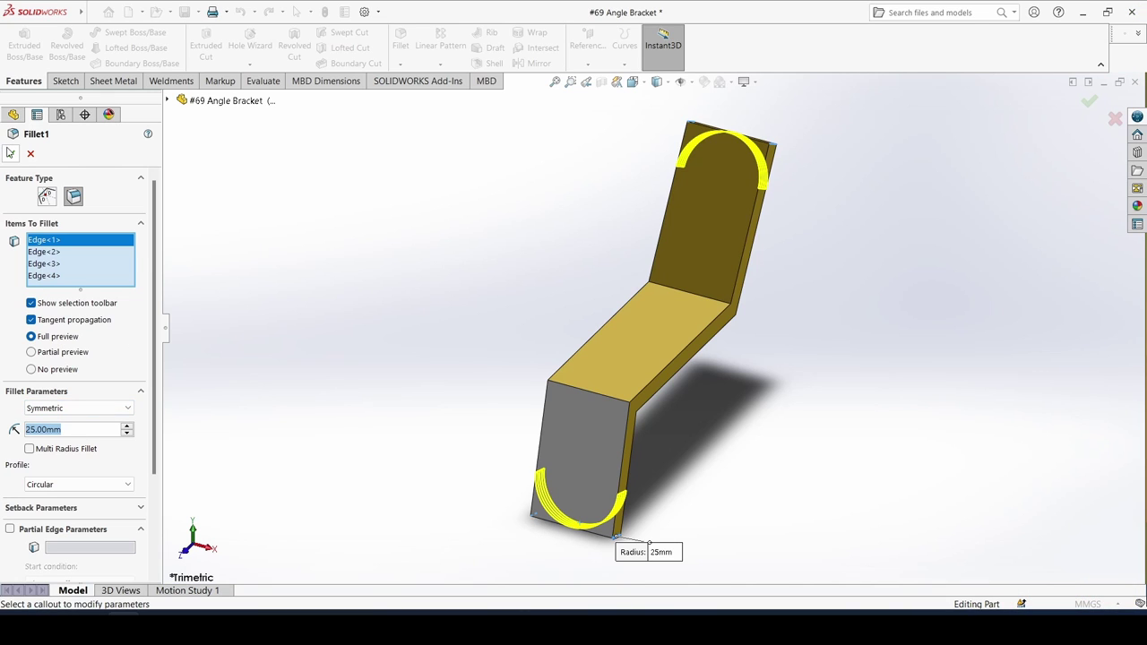
click(9, 152)
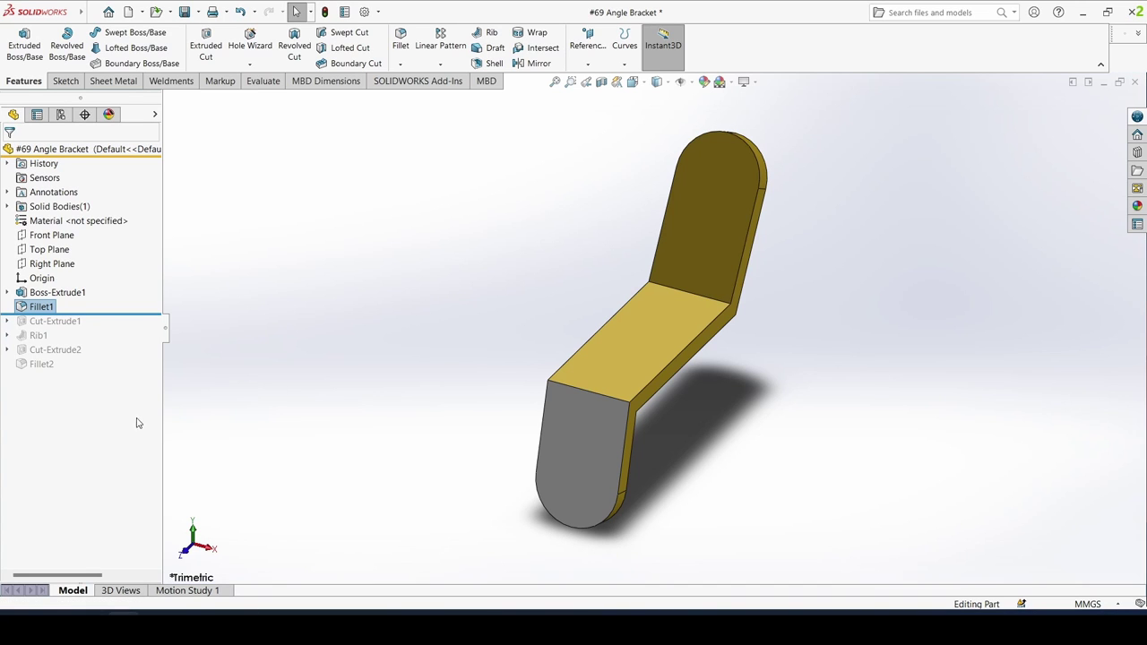
Step: Roll forward to Cut-Extrude1 and raise Sketch2's 12.50 slot dimension clear of the slot
drag(88, 317, 83, 326)
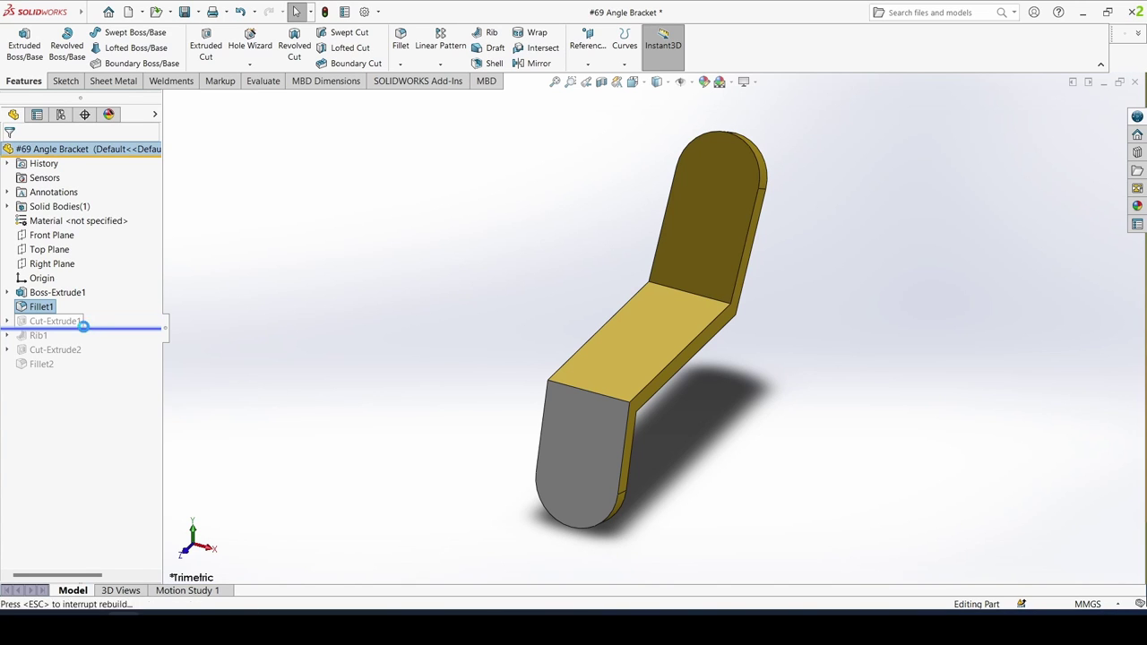
click(70, 323)
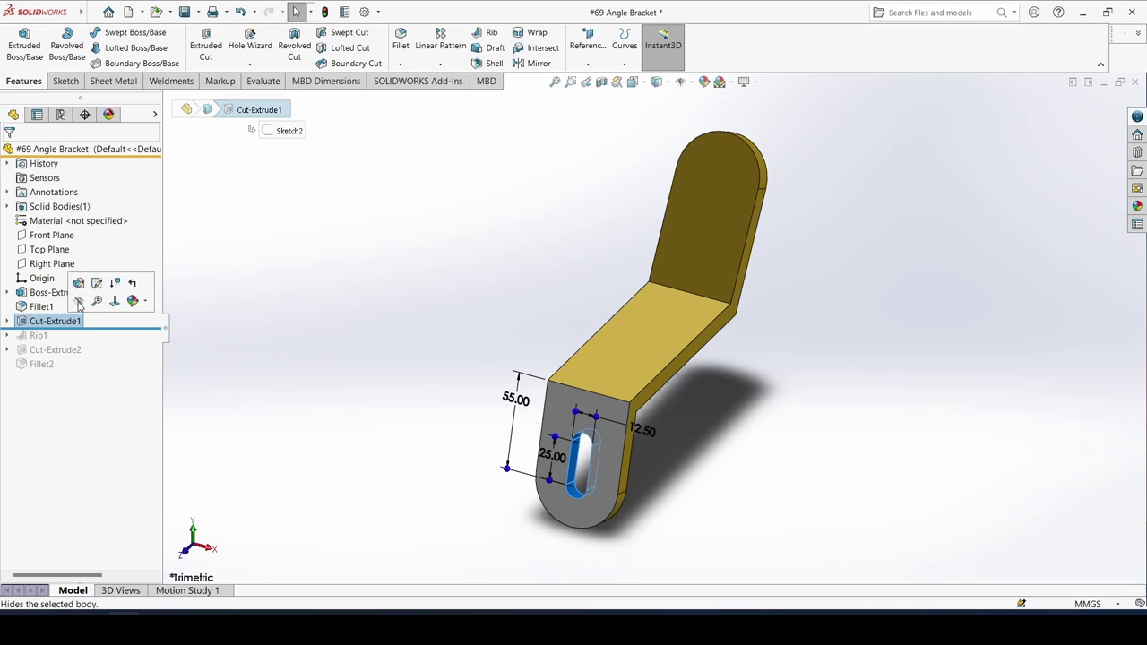
click(93, 287)
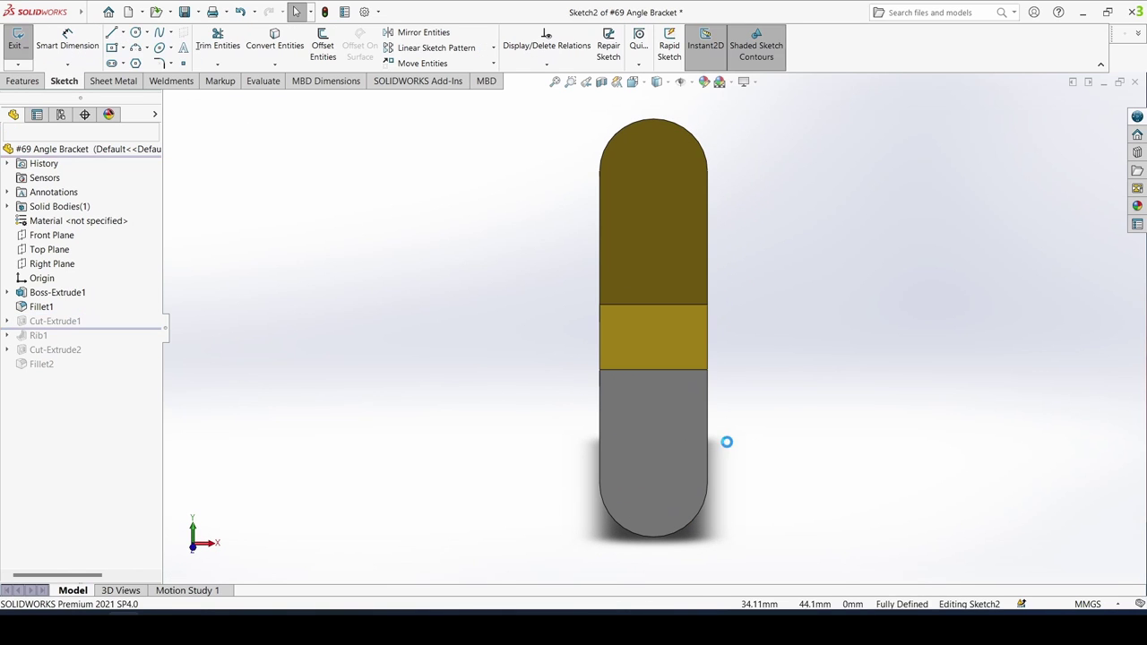
scroll(708, 416, down, 1)
scroll(682, 475, down, 1)
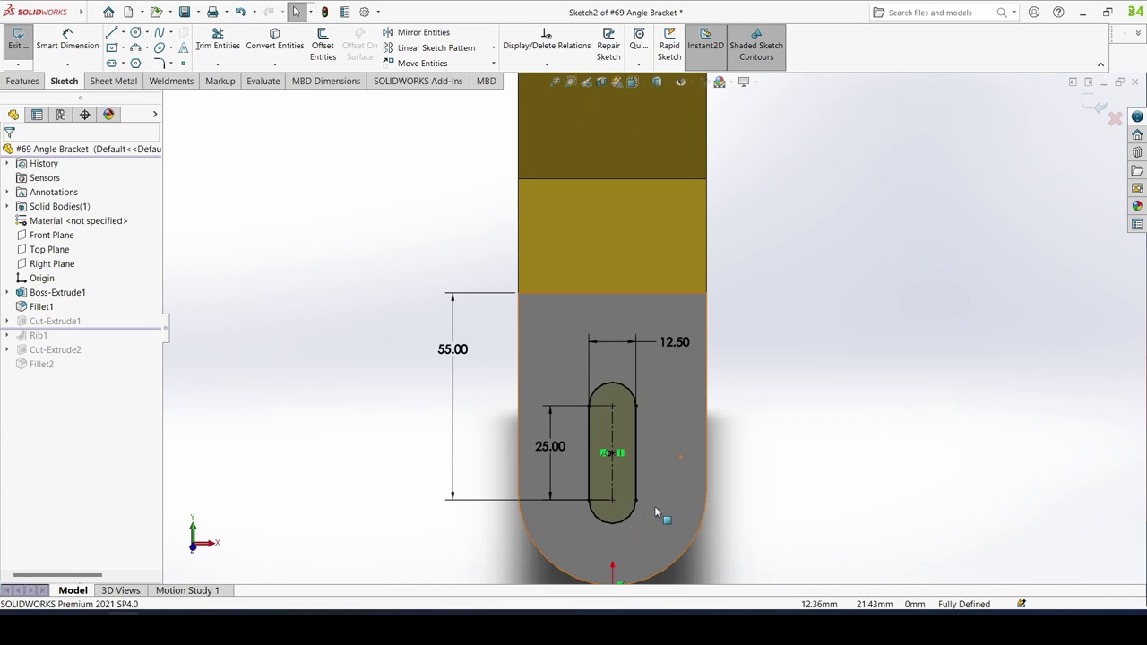
drag(667, 351, 677, 334)
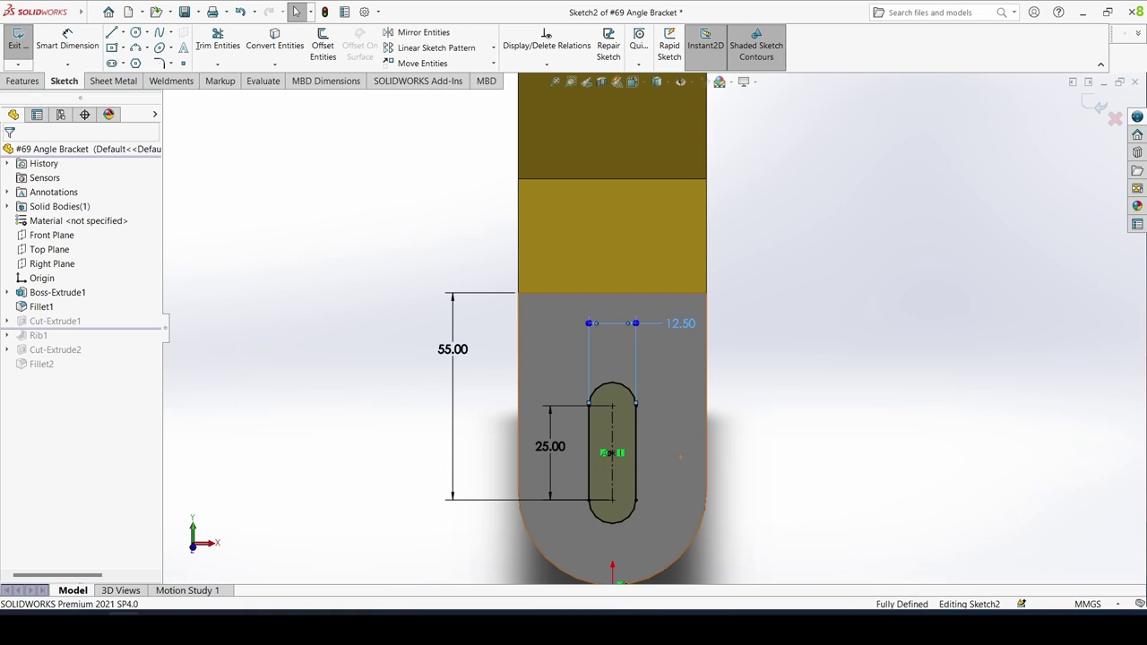
key(Escape)
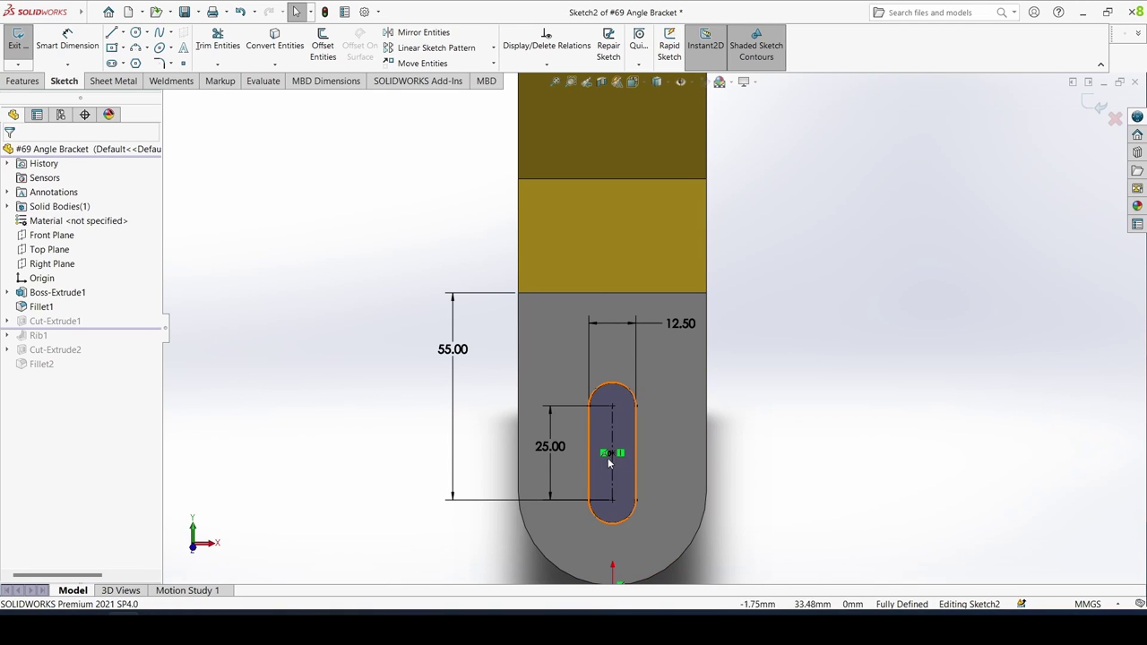
scroll(617, 456, up, 1)
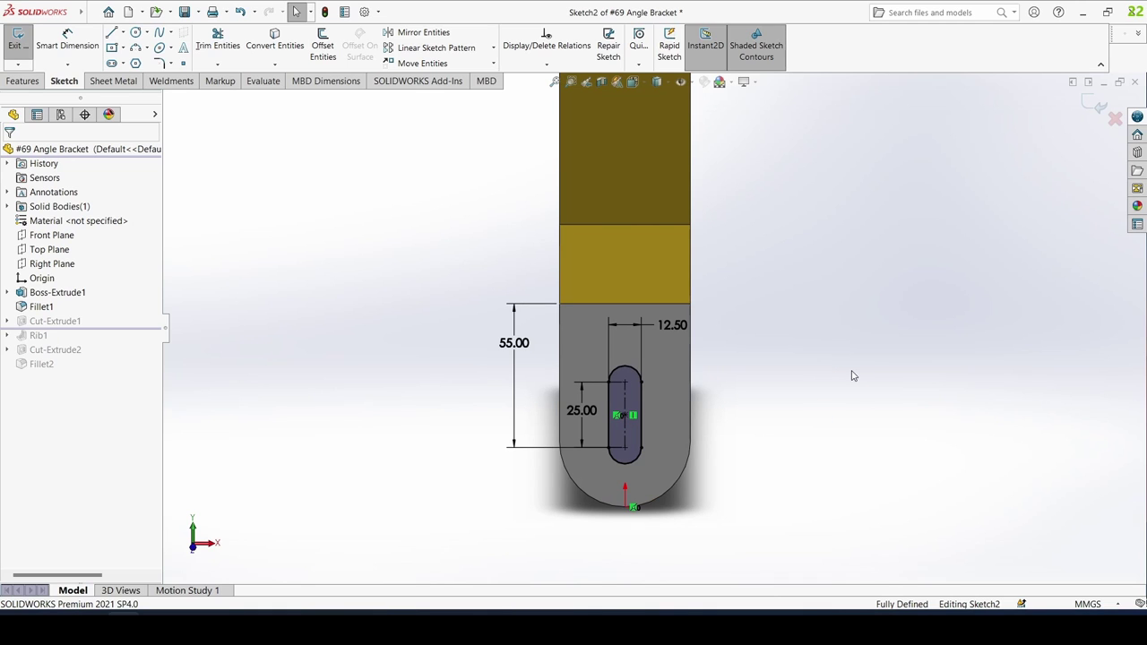
Step: Exit Sketch2 and set Cut-Extrude1 to cut the selected slot region Up To Next
key(f)
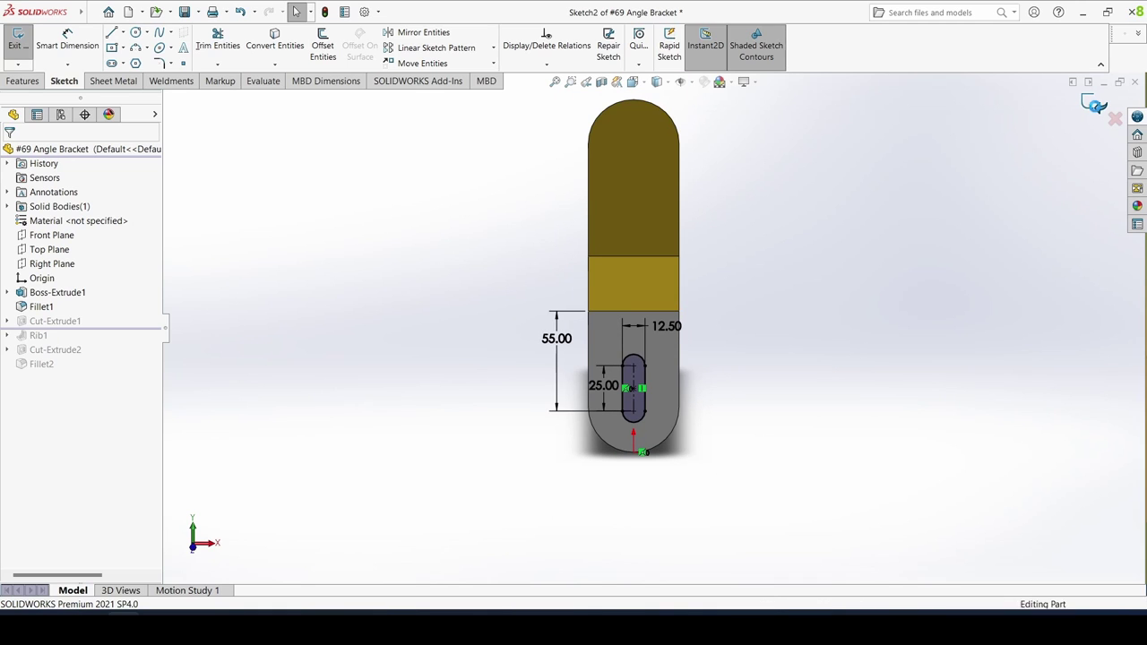
click(1090, 104)
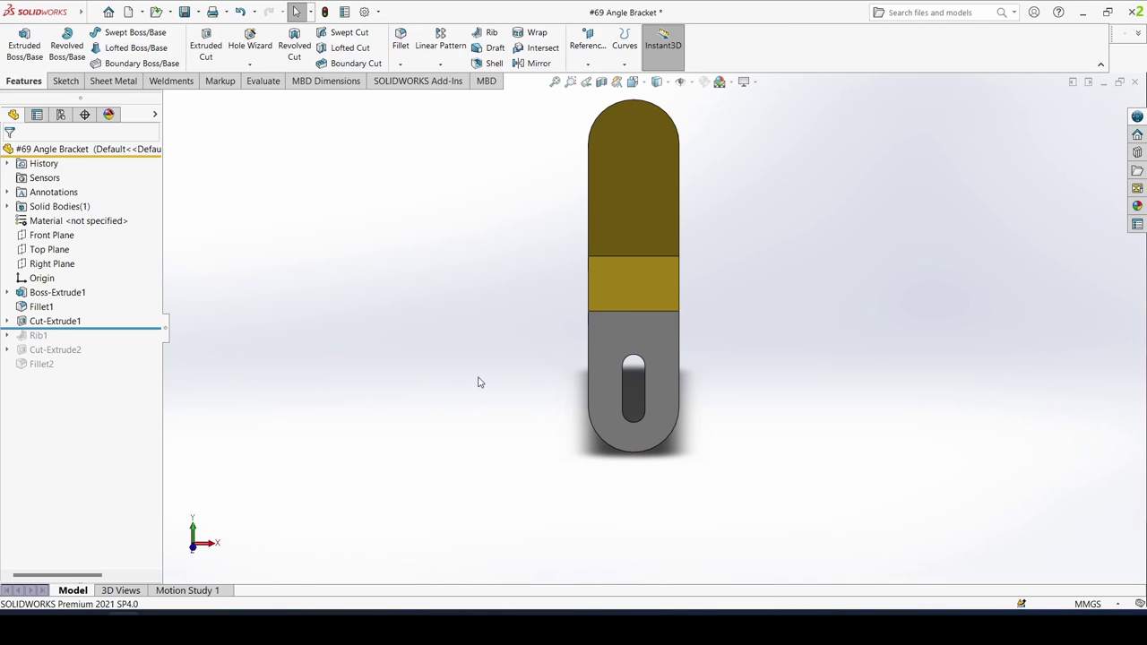
click(50, 321)
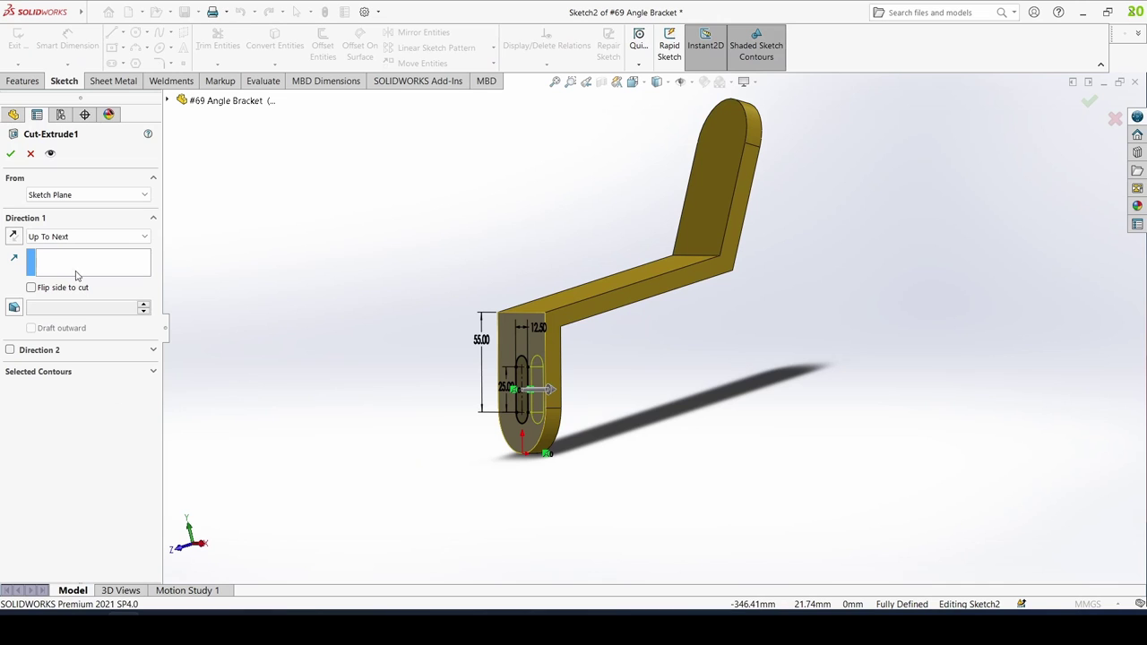
middle_drag(264, 359, 476, 351)
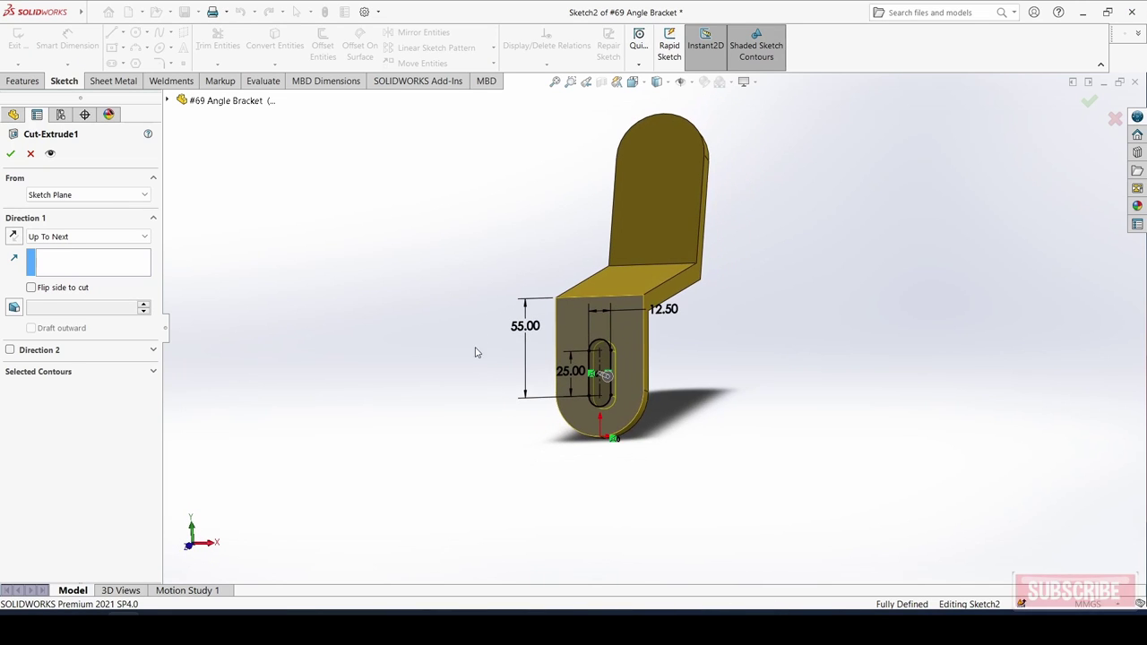
scroll(627, 358, down, 2)
scroll(729, 355, down, 2)
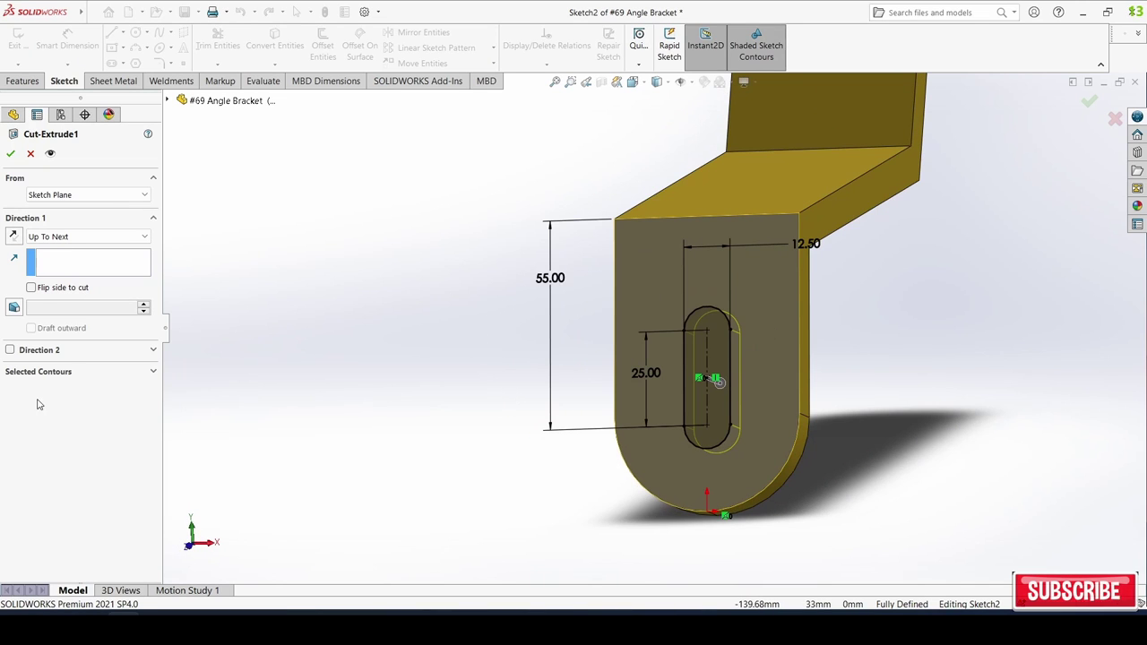
click(54, 371)
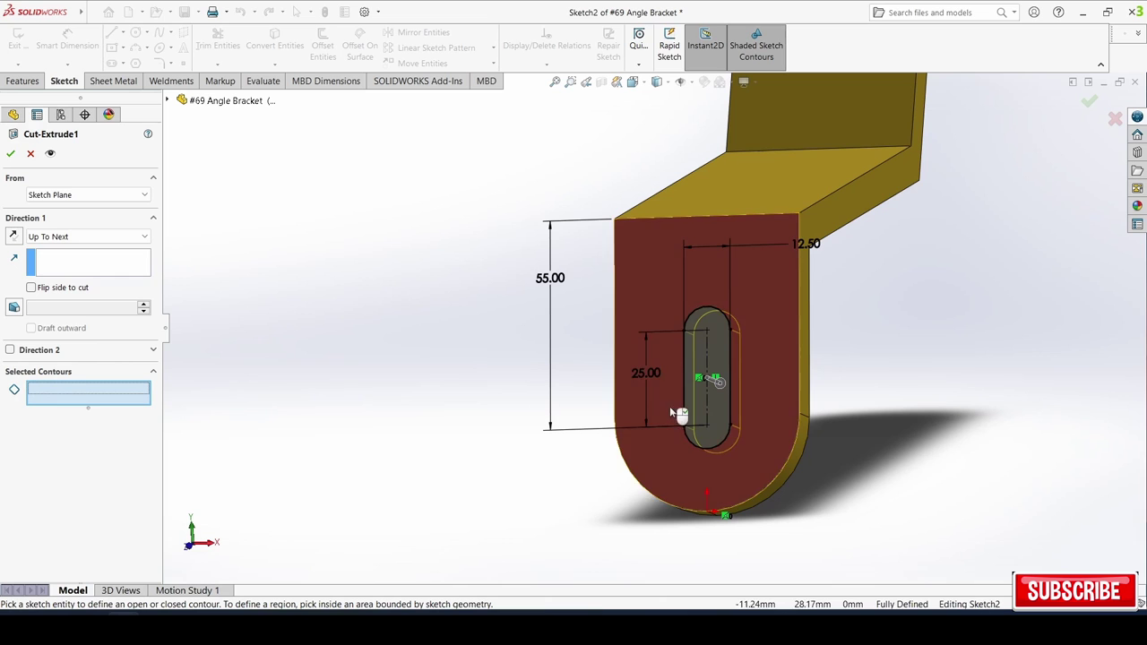
click(697, 394)
mouse_move(576, 437)
middle_down()
mouse_move(374, 440)
mouse_move(530, 454)
middle_up()
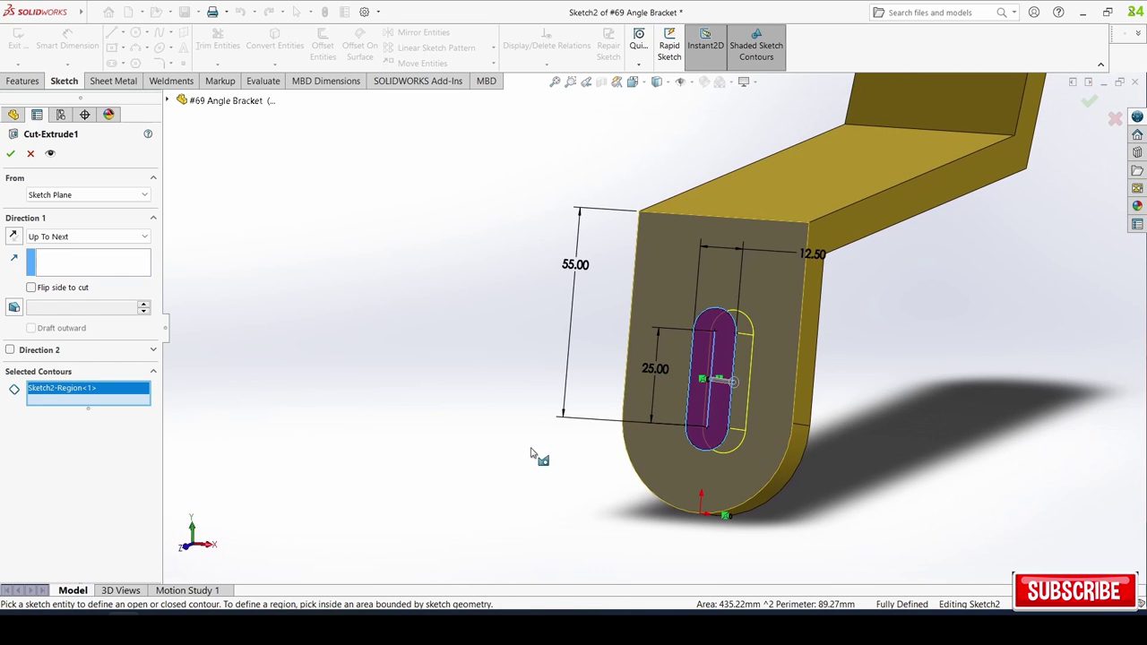
click(10, 154)
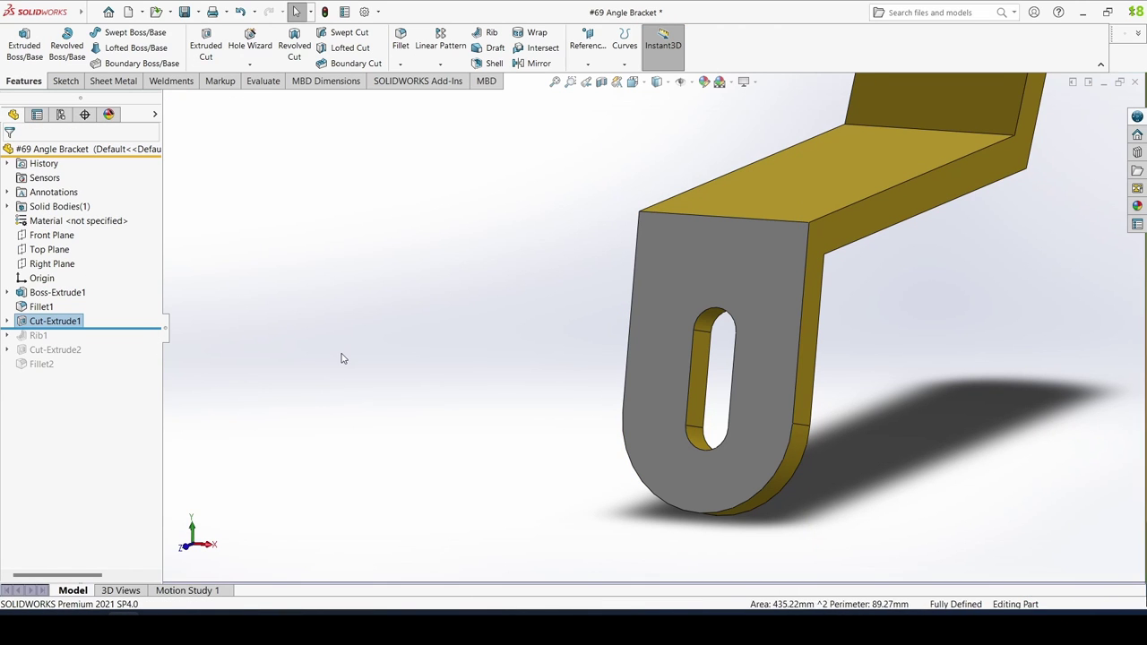
Step: Roll forward to Rib1, review its 75.00 sketch line, and rebuild
scroll(717, 435, up, 3)
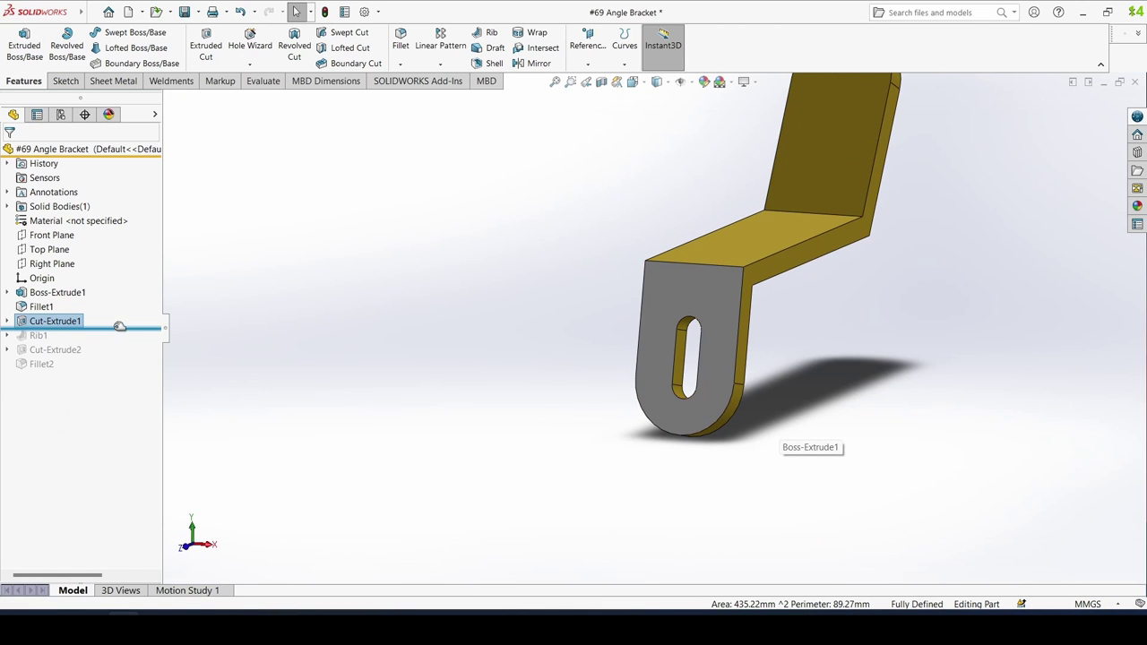
drag(119, 331, 107, 344)
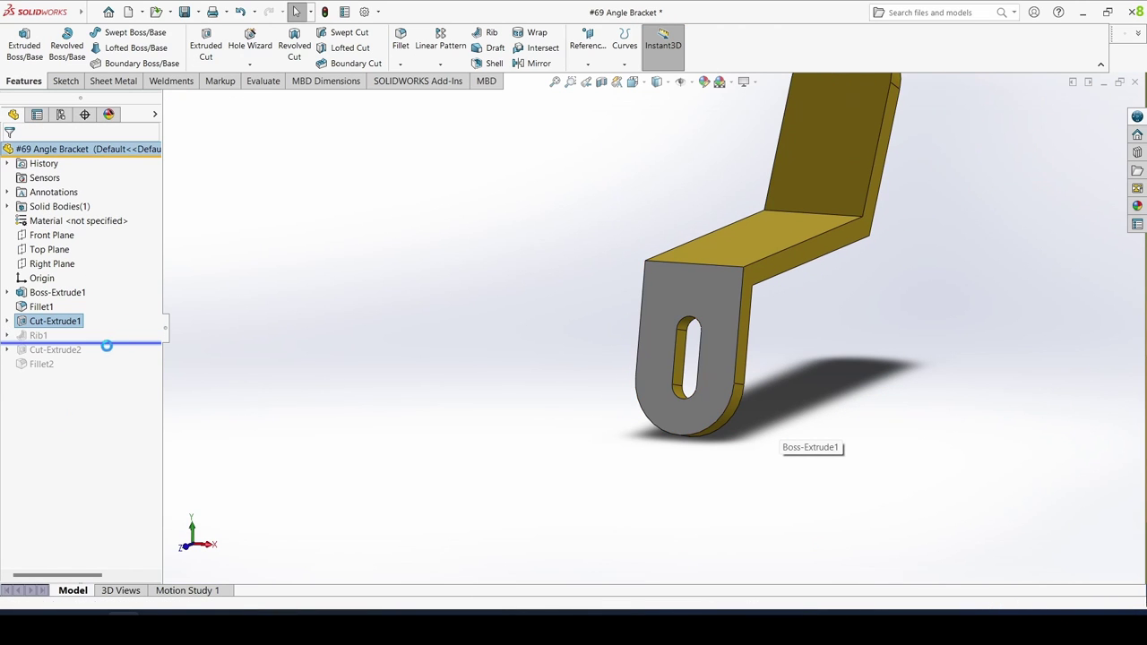
click(32, 336)
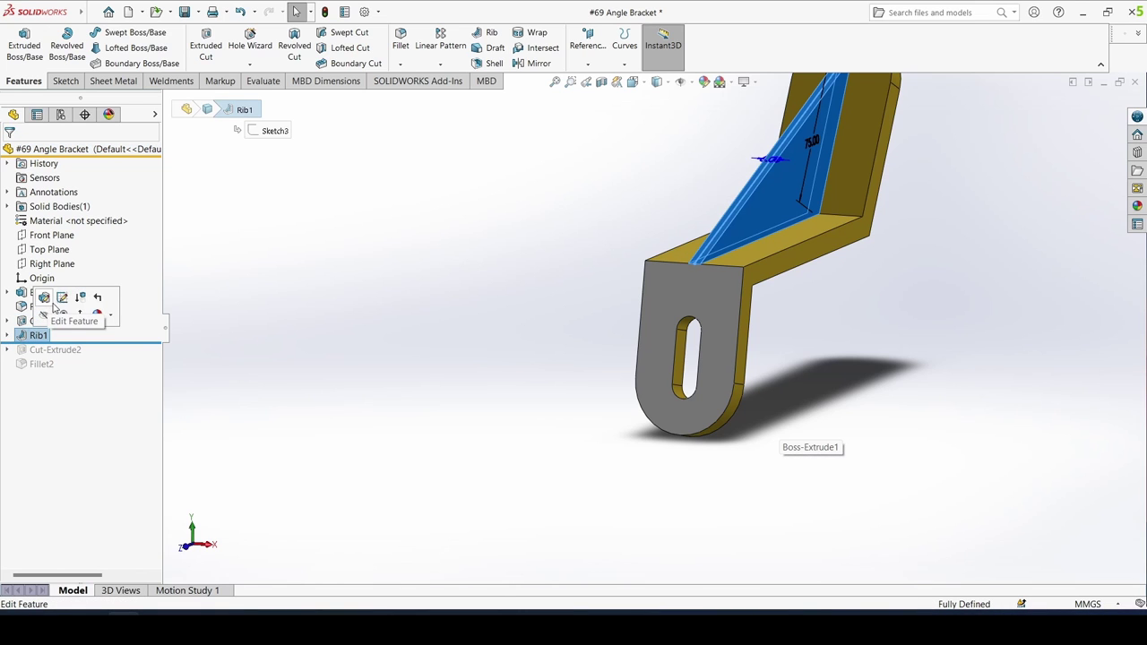
click(60, 301)
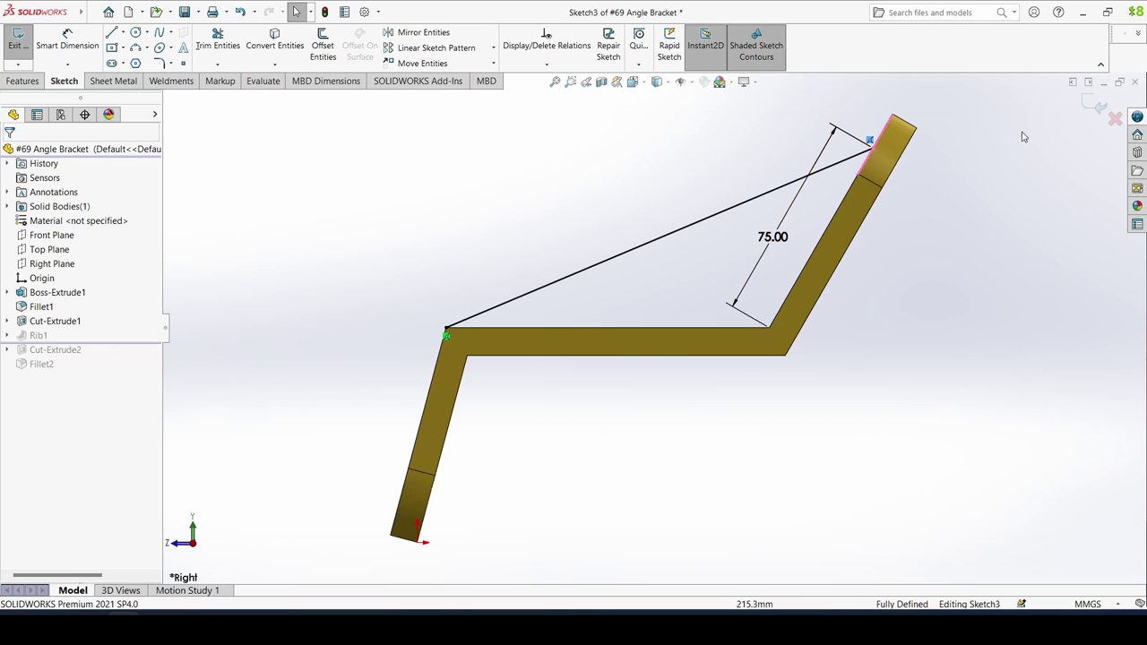
key(ctrl+b)
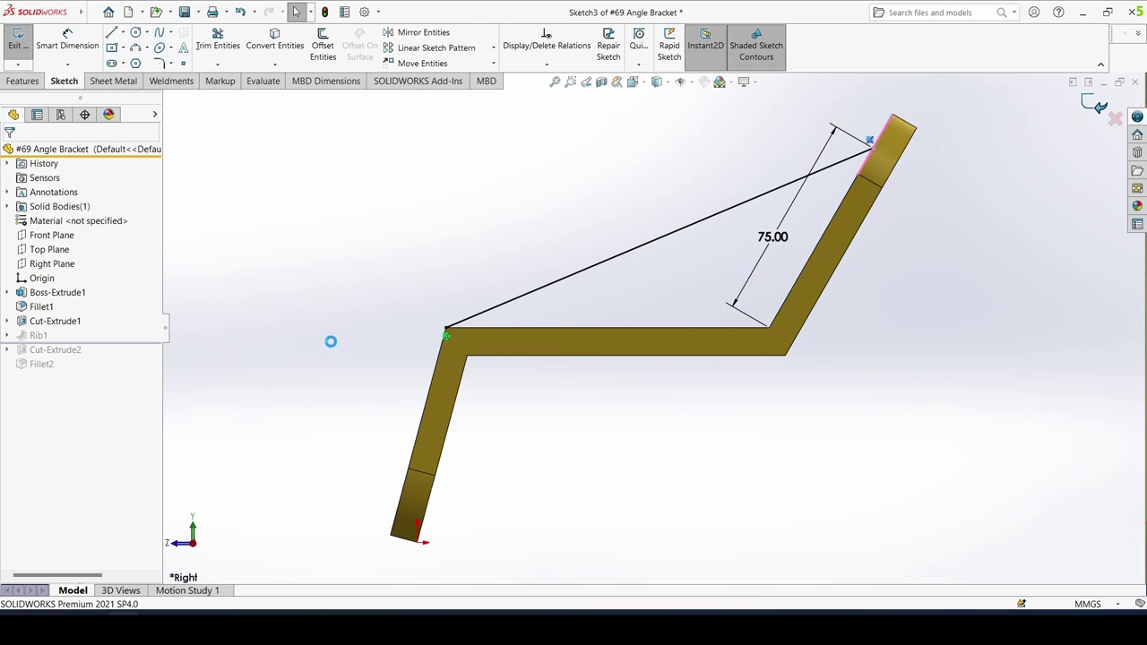
Step: Set Rib1 to 6.00 mm thickness with 1.00° draft and confirm it
click(34, 335)
click(42, 294)
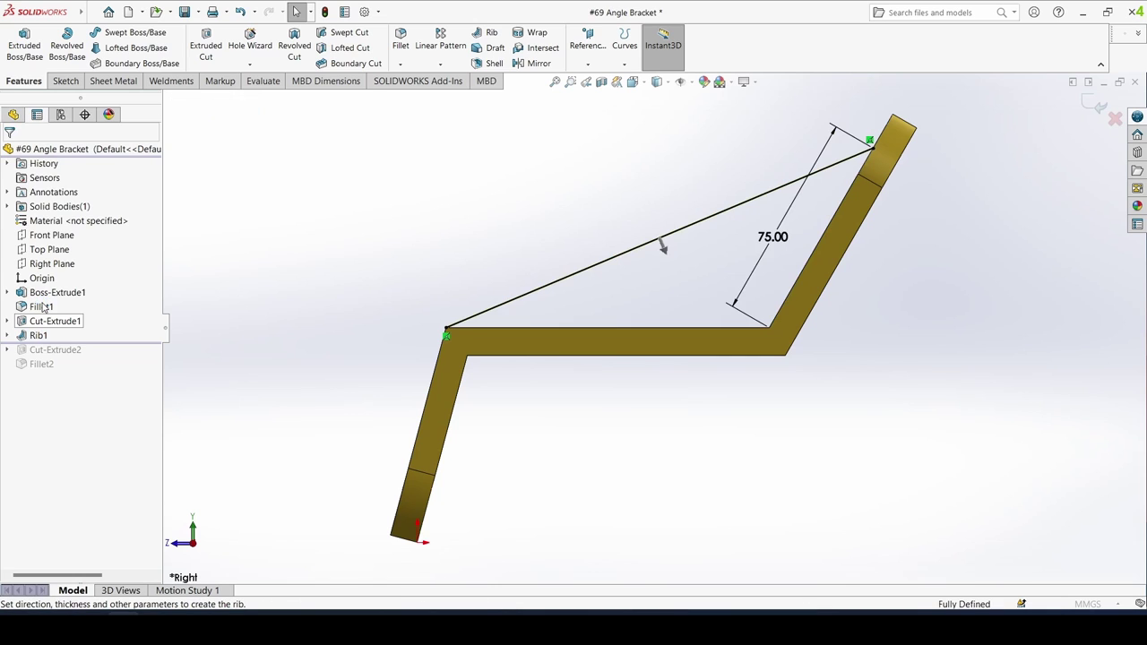
mouse_move(409, 307)
middle_down()
mouse_move(410, 297)
mouse_move(468, 321)
mouse_move(492, 343)
mouse_move(451, 362)
middle_up()
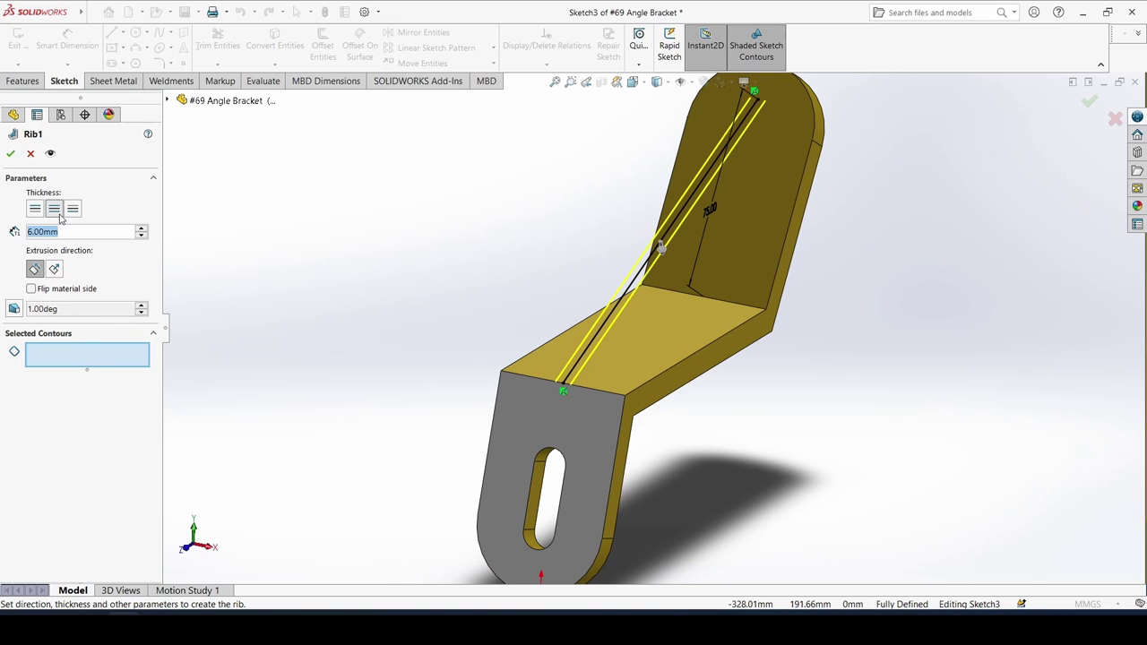
click(11, 154)
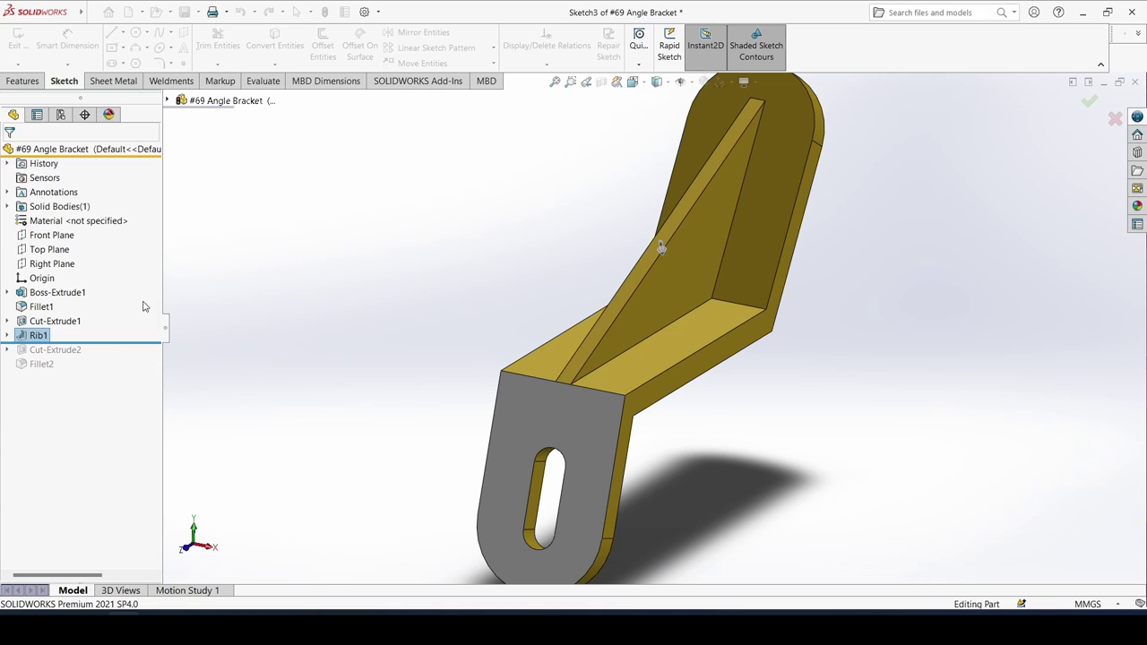
click(304, 371)
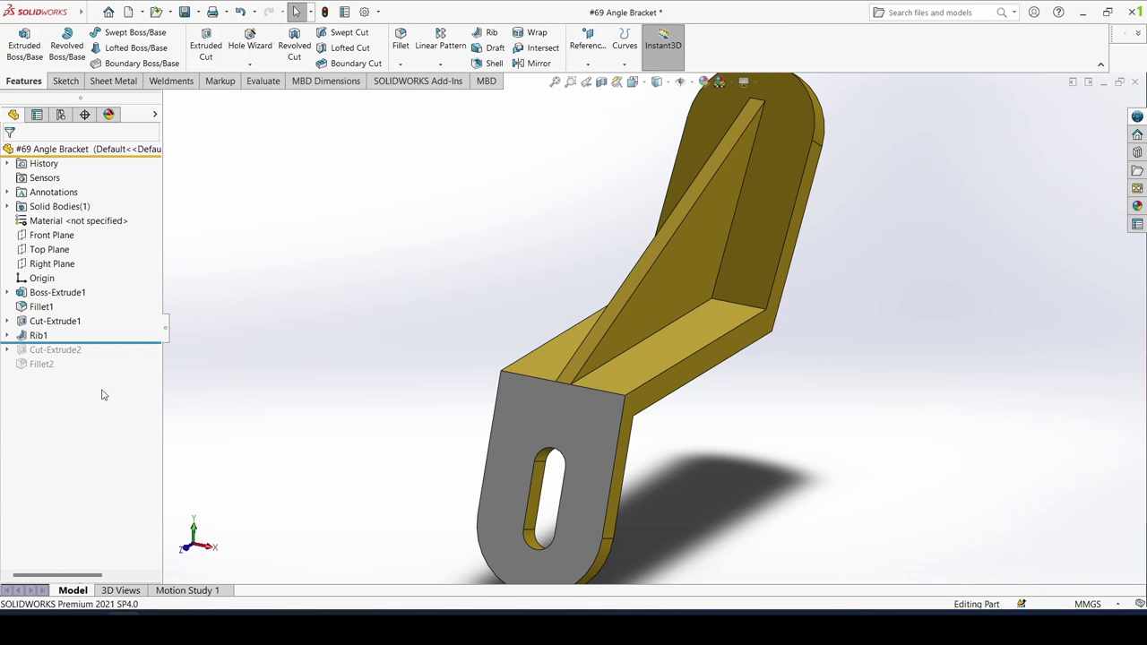
Step: Roll forward to Cut-Extrude2 and move the 38.00, 16.00 and Ø9.90 dimensions clear of the holes
drag(85, 340, 78, 352)
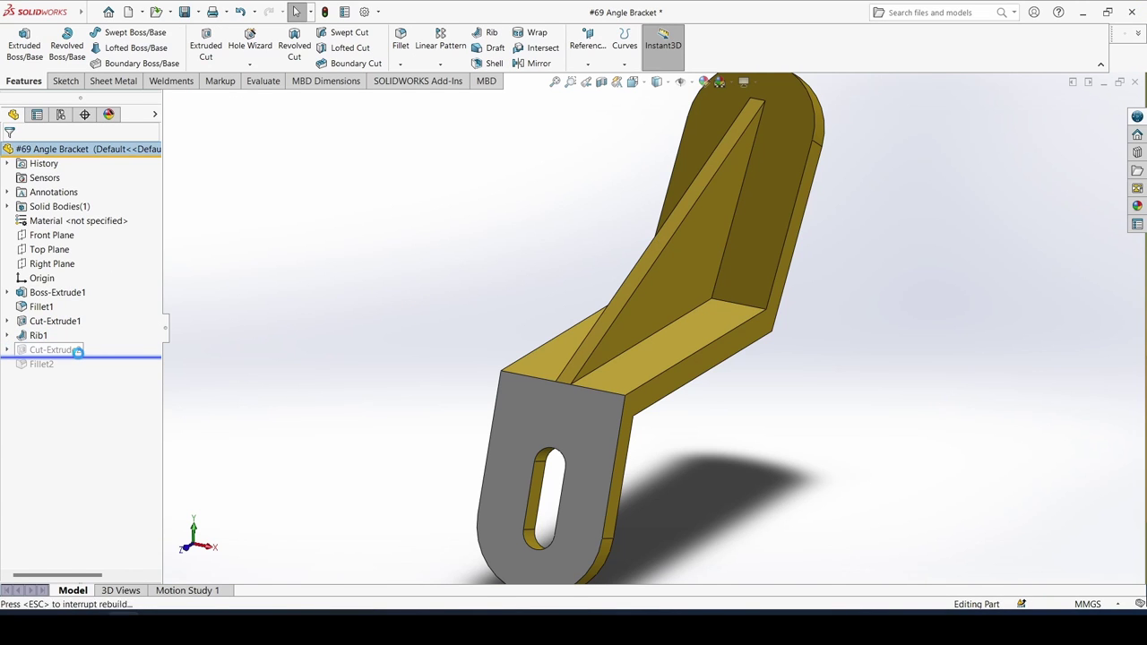
click(61, 352)
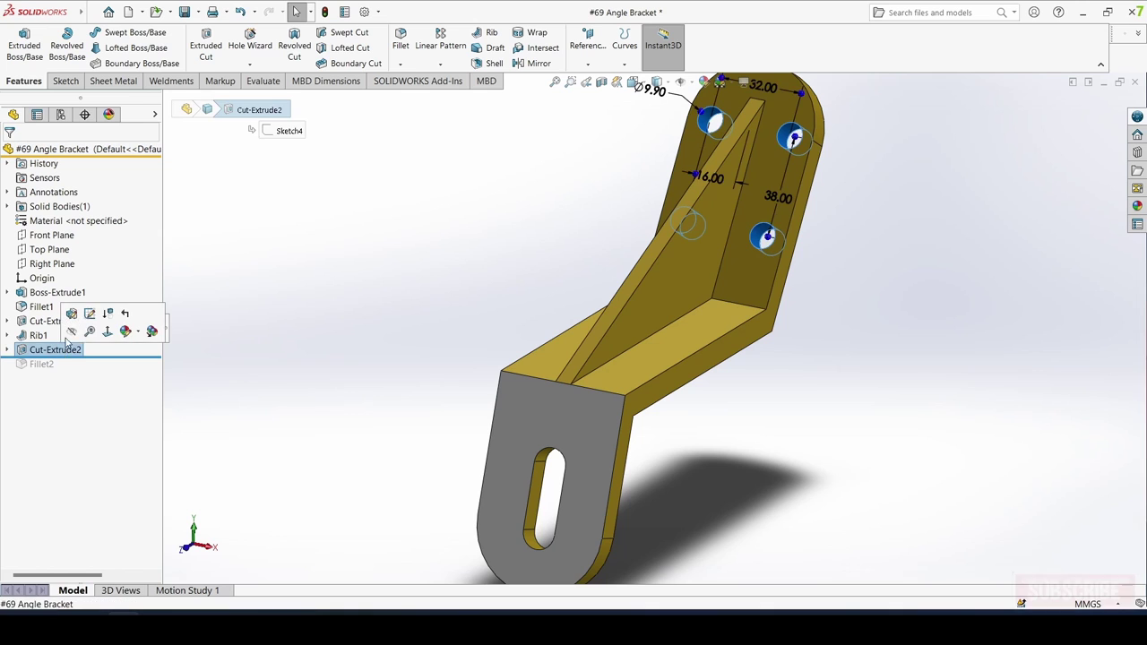
click(85, 320)
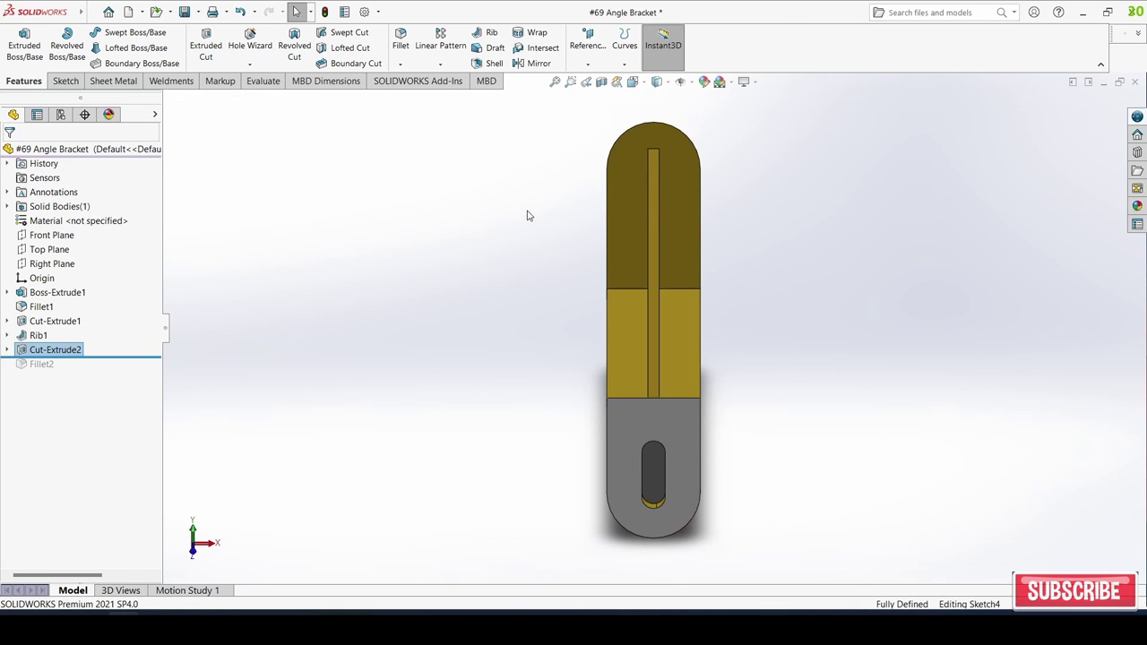
scroll(705, 149, down, 3)
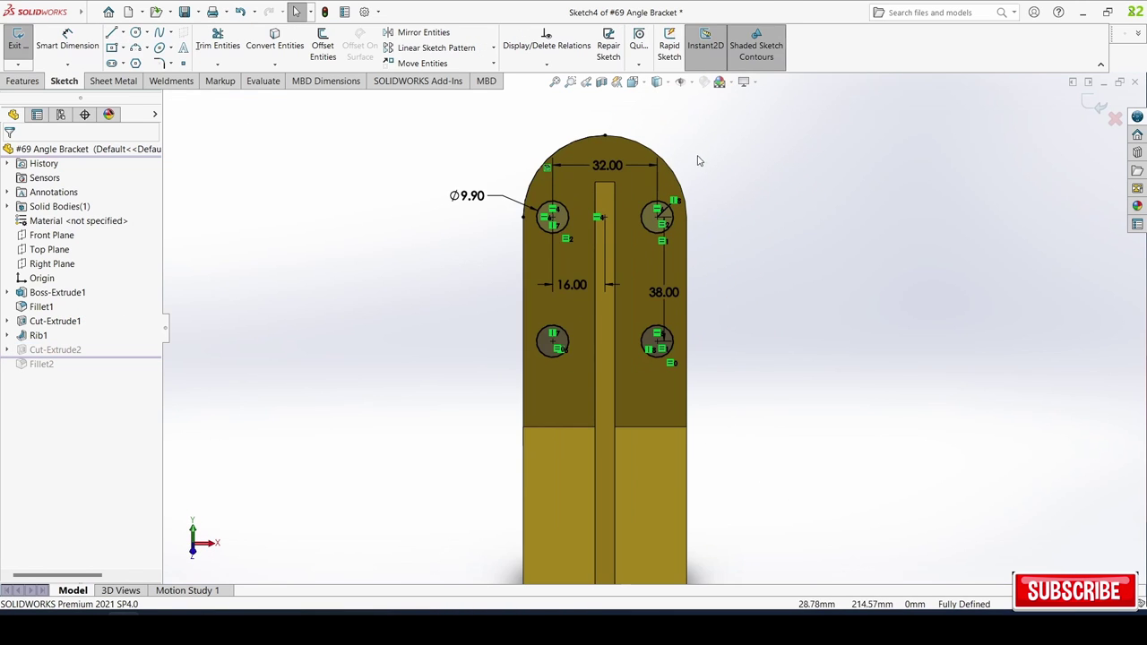
scroll(674, 180, down, 1)
drag(667, 324, 751, 307)
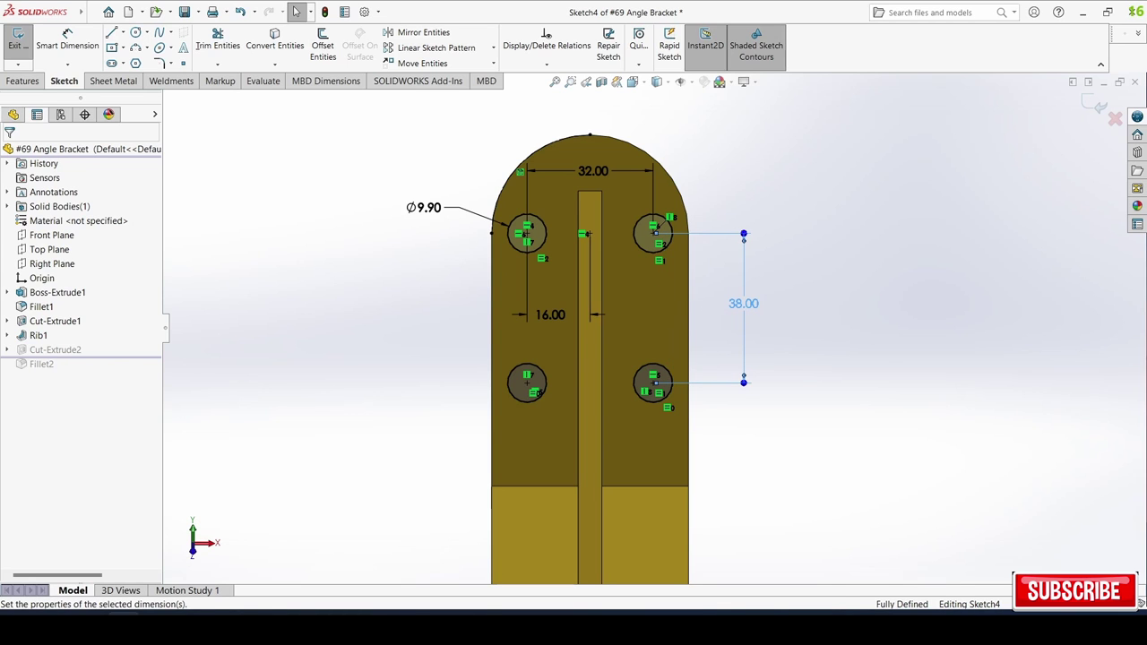
drag(552, 314, 557, 298)
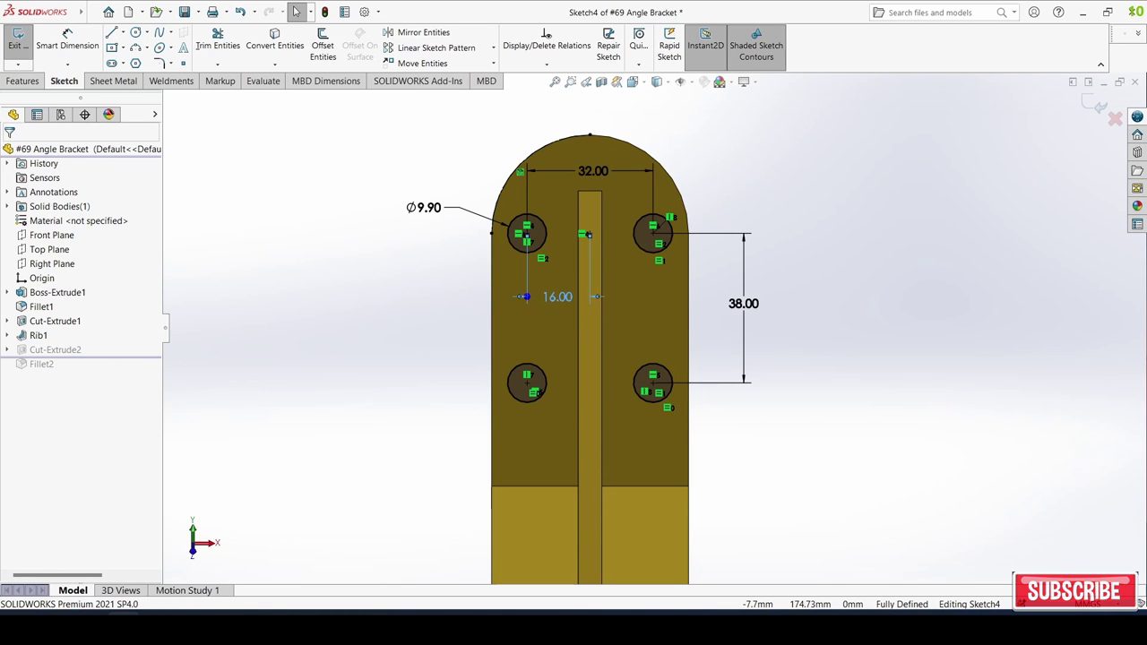
drag(438, 214, 484, 178)
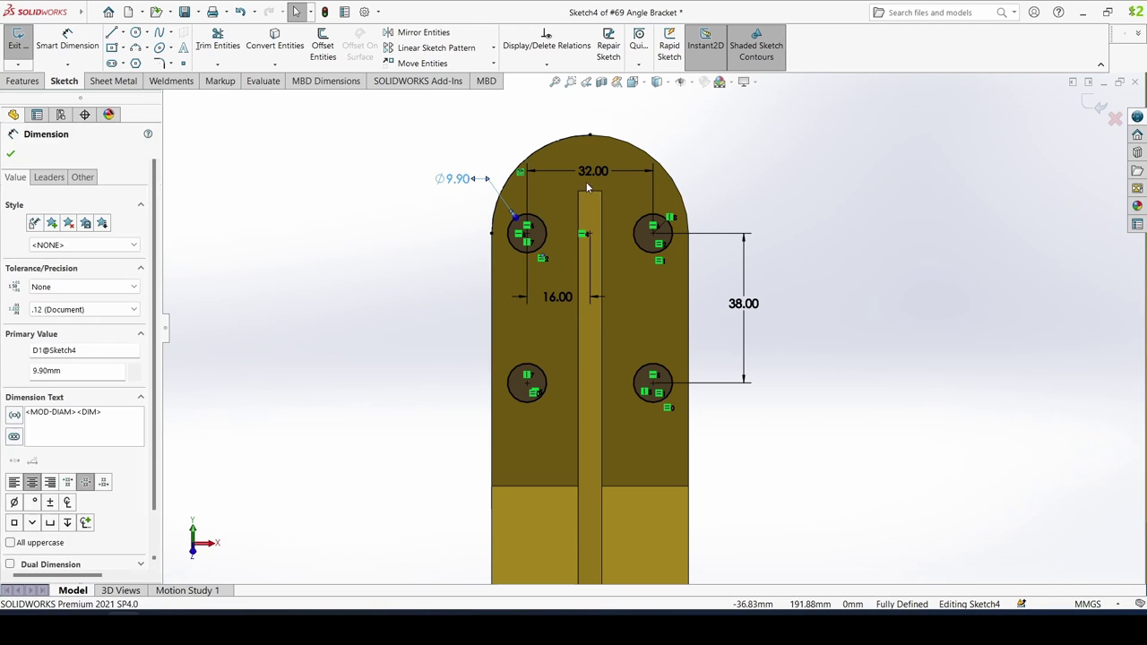
key(Escape)
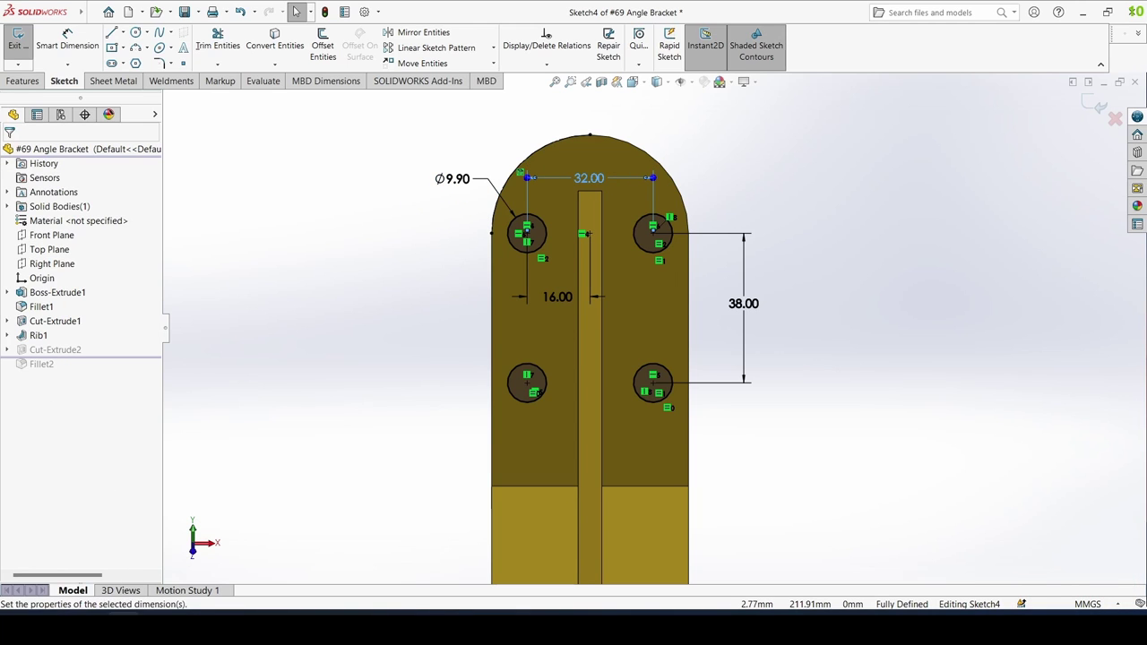
click(1079, 127)
click(1095, 107)
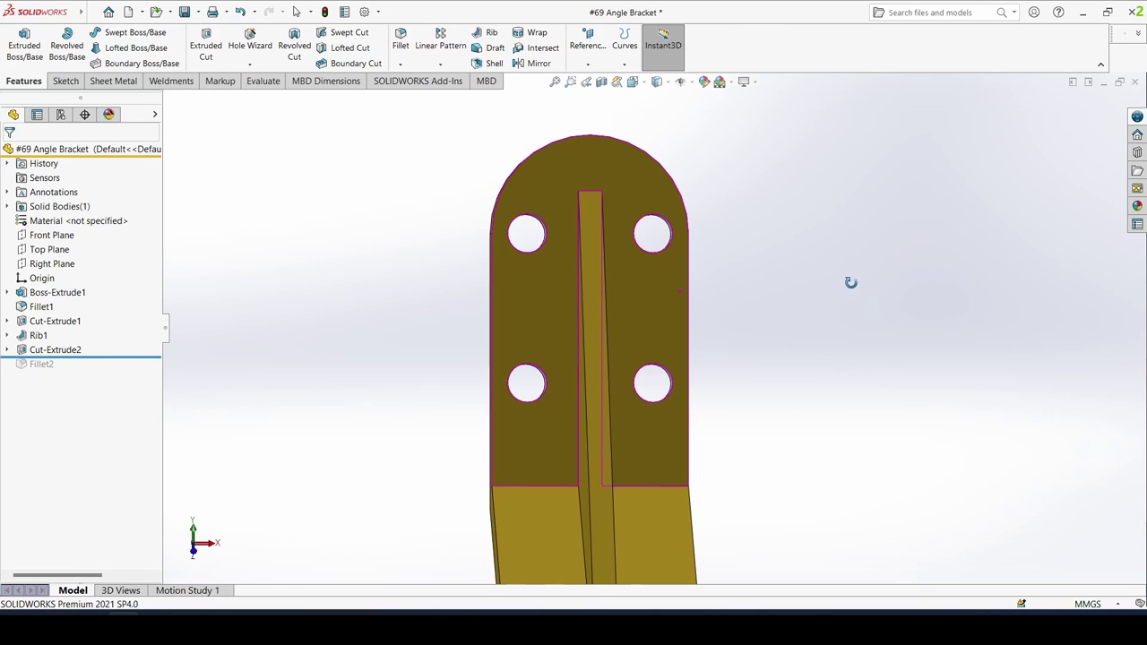
Step: Confirm Cut-Extrude2 cutting the four Ø9.90 holes Up To Next through the upper leg
click(25, 351)
click(39, 312)
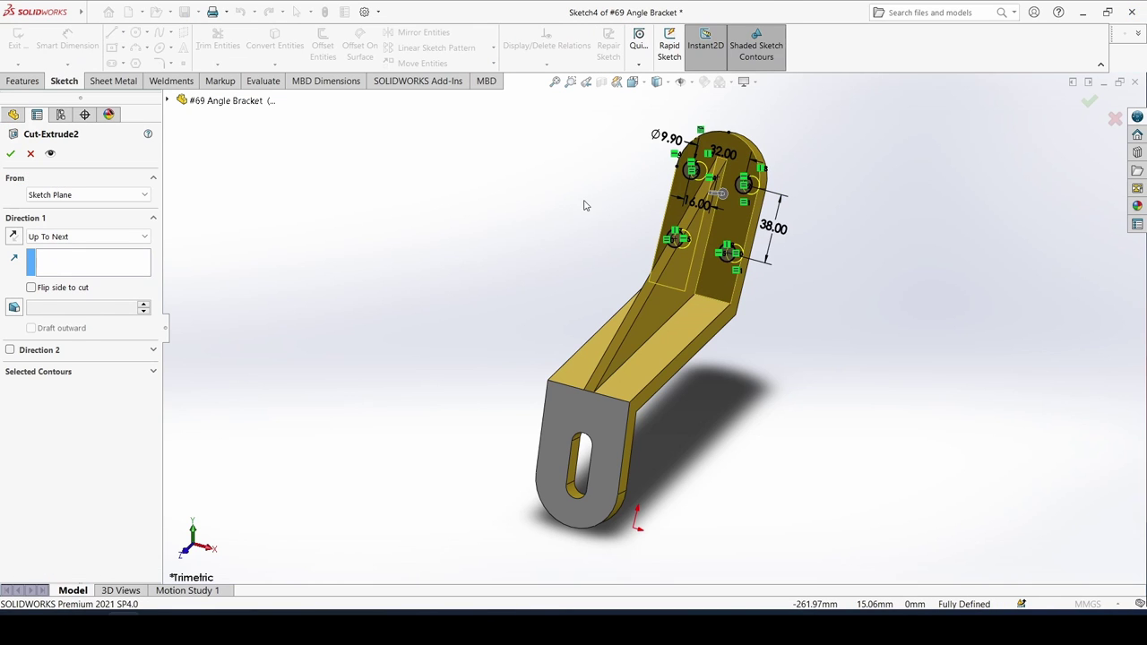
scroll(985, 170, down, 2)
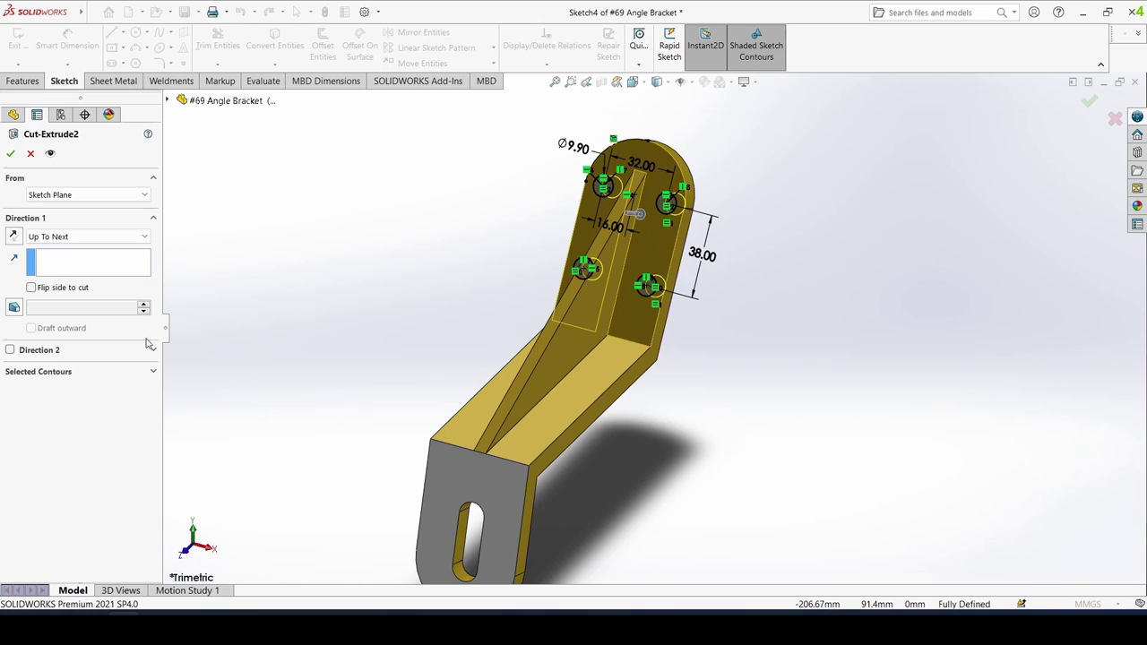
click(9, 154)
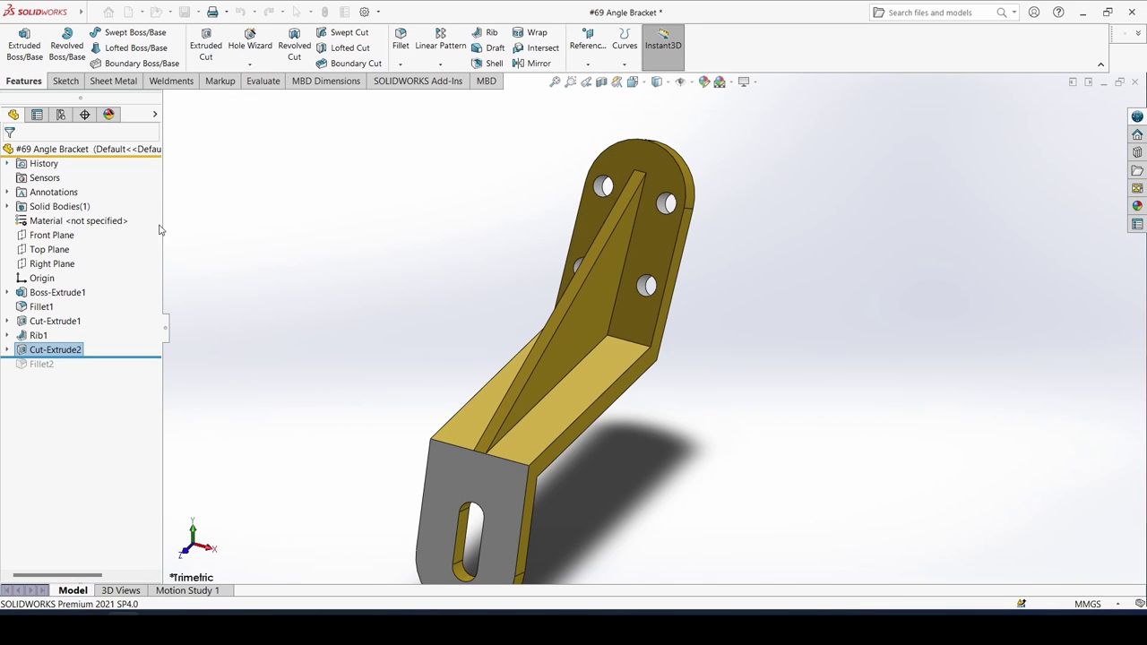
Step: Apply a 3.00 mm fillet to the seven rib and leg edges
key(f)
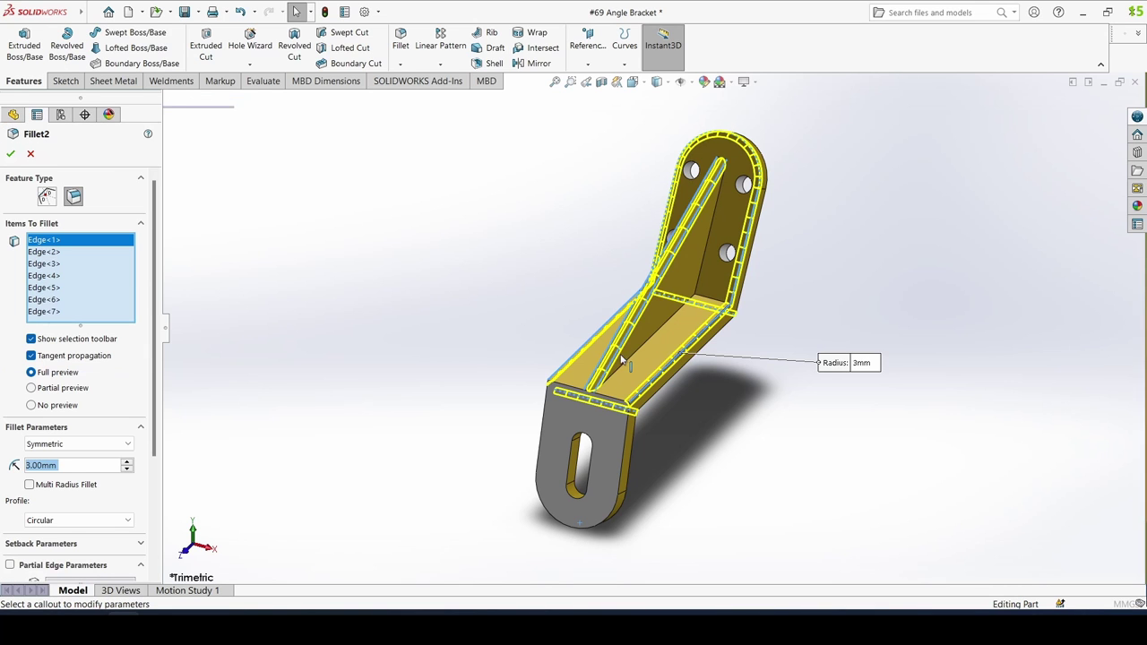
mouse_move(621, 358)
middle_down()
mouse_move(448, 285)
mouse_move(606, 308)
middle_up()
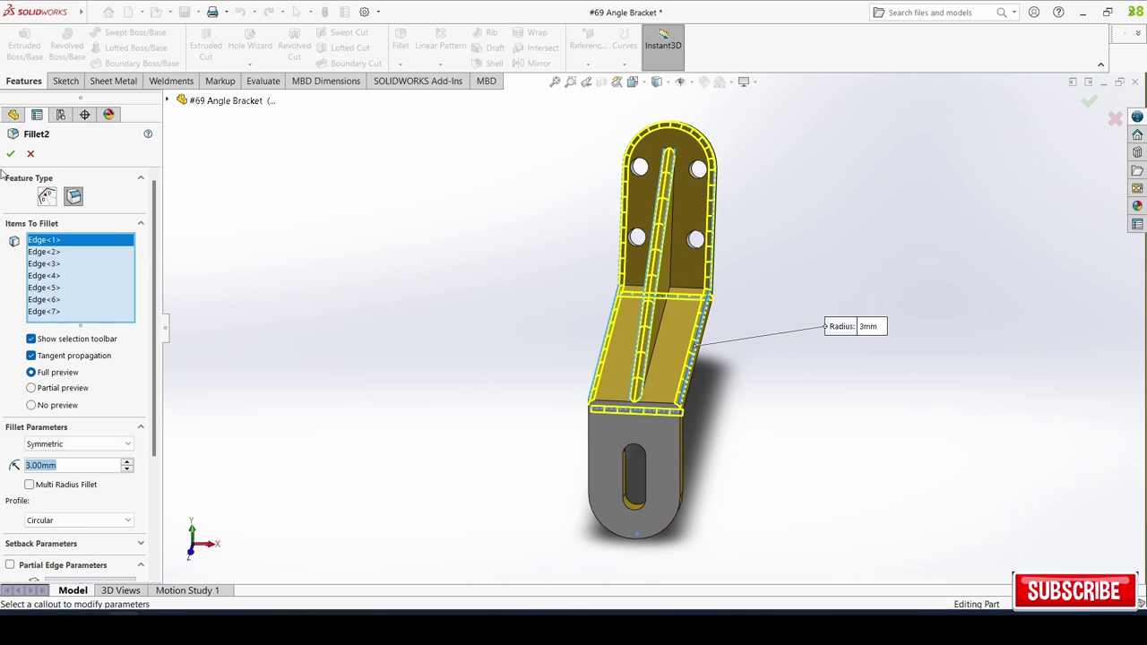
key(Return)
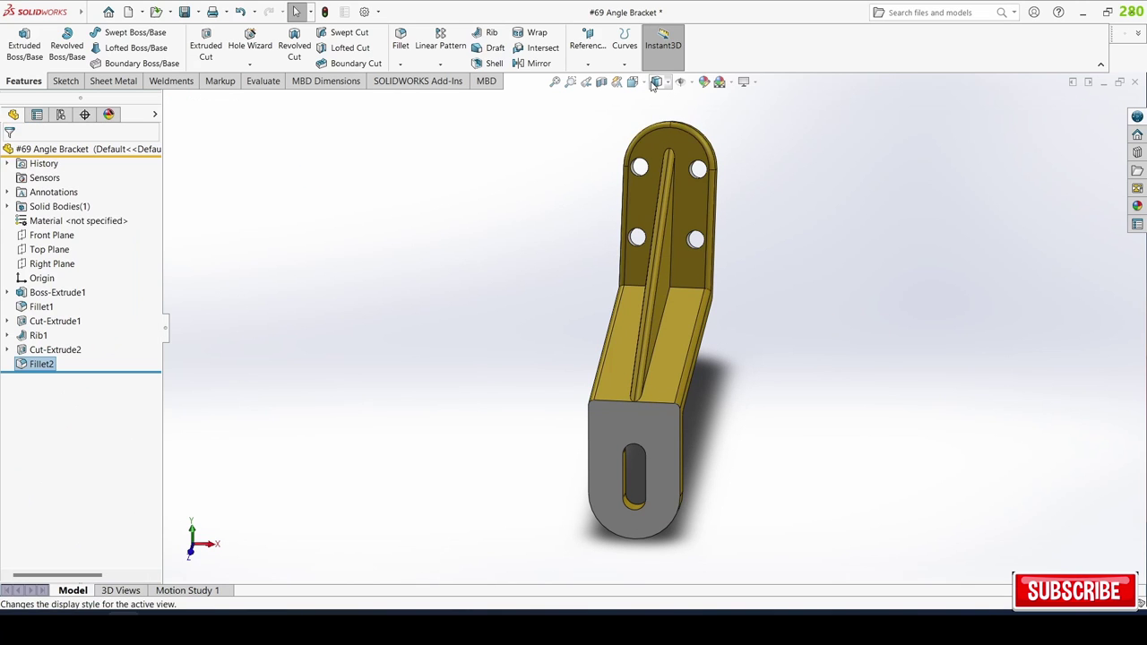
Step: Switch the finished bracket to the Isometric view using the View Selector
click(647, 80)
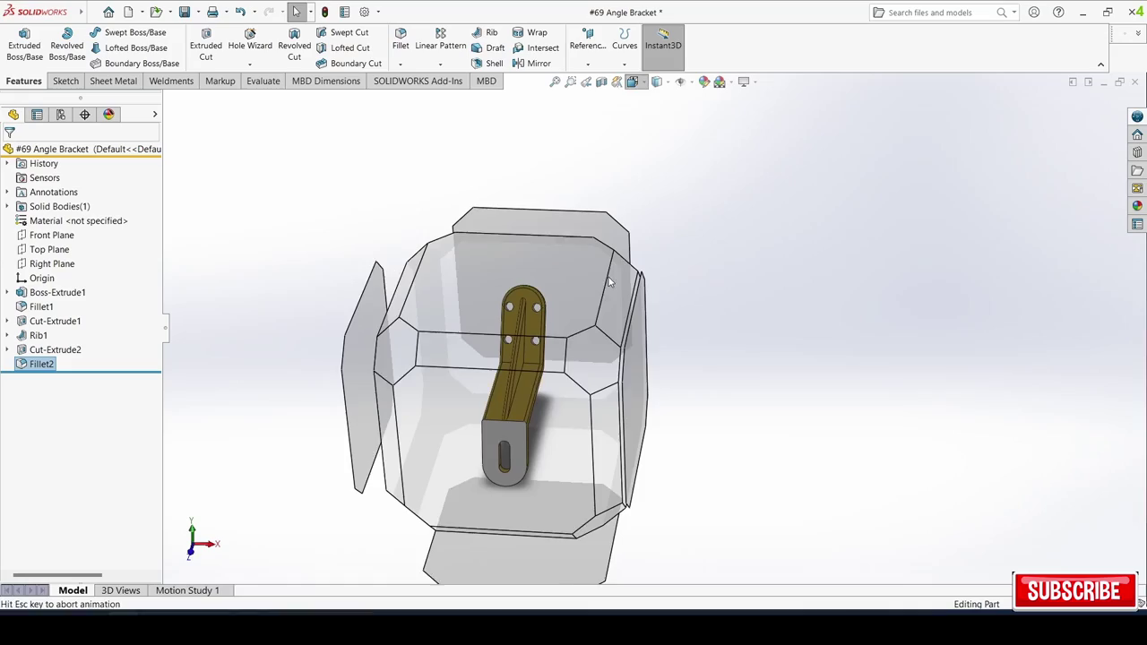
click(578, 375)
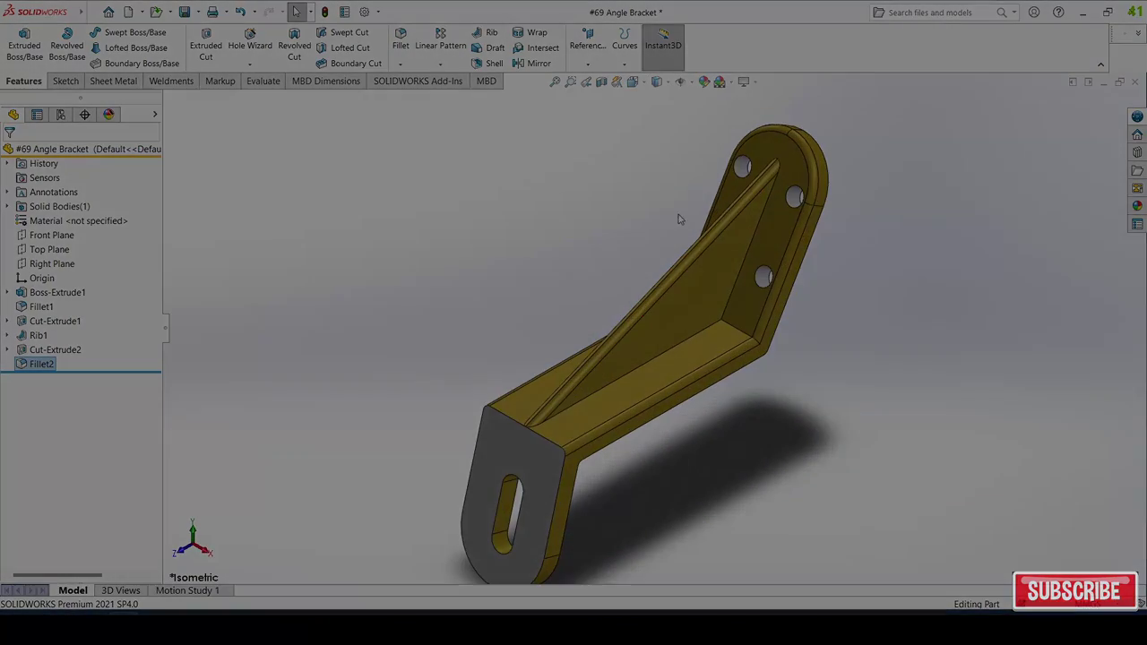